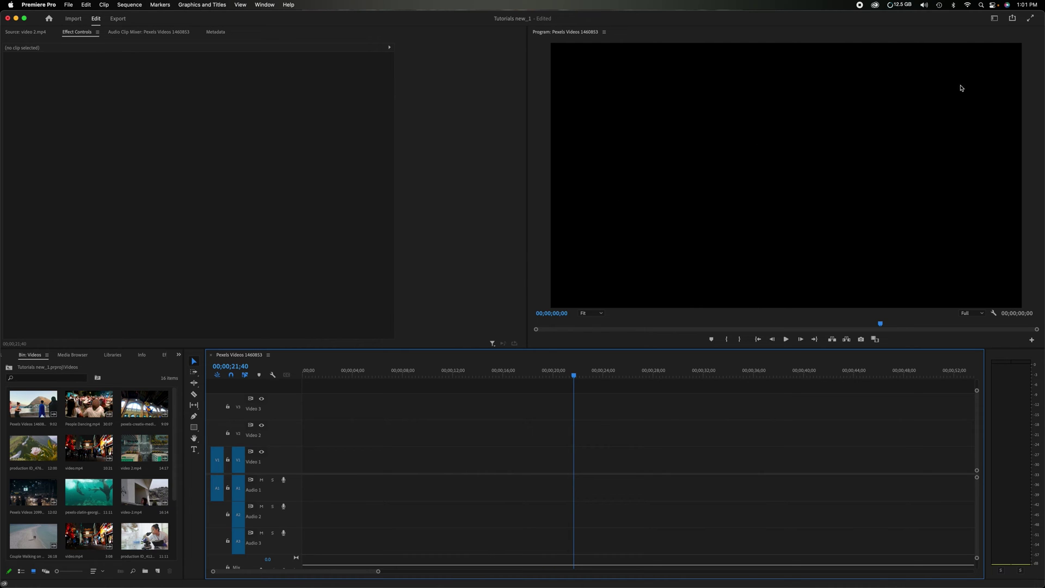
# Switch to the Graphics workspace and type a 'test 1' title in the frame
pyautogui.click(994, 19)
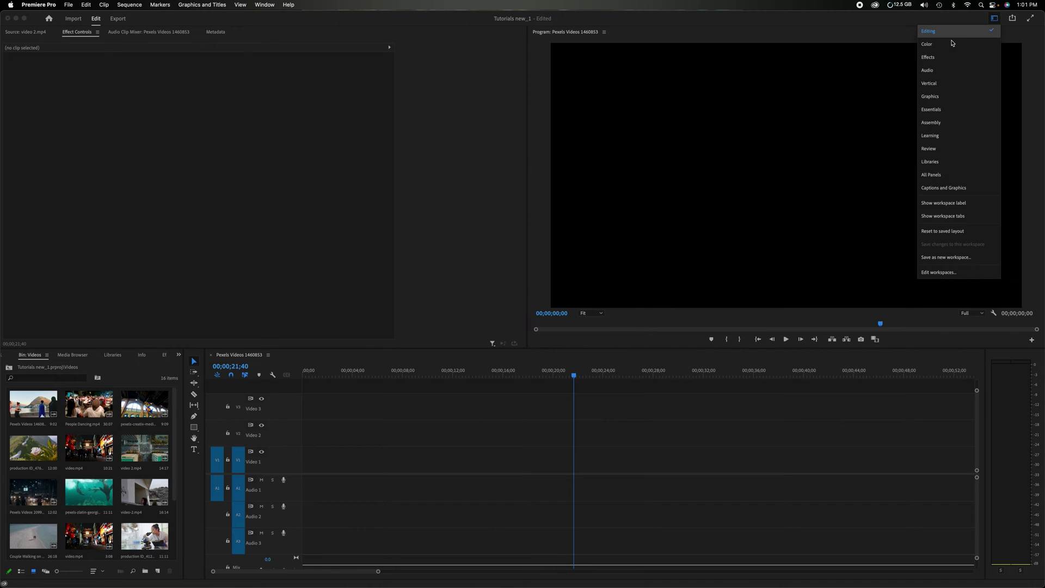
pyautogui.click(954, 97)
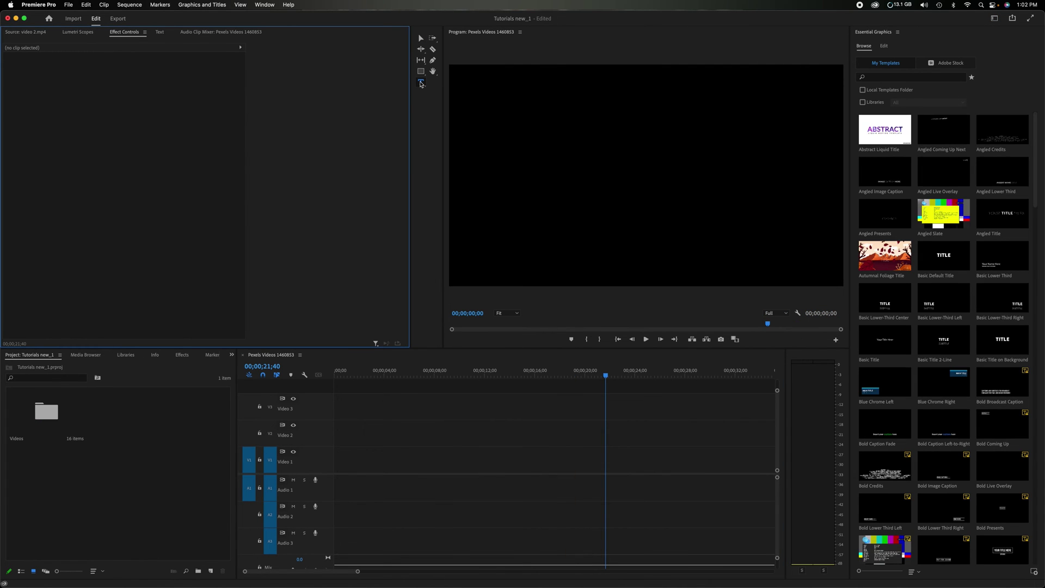
pyautogui.click(421, 82)
pyautogui.click(565, 171)
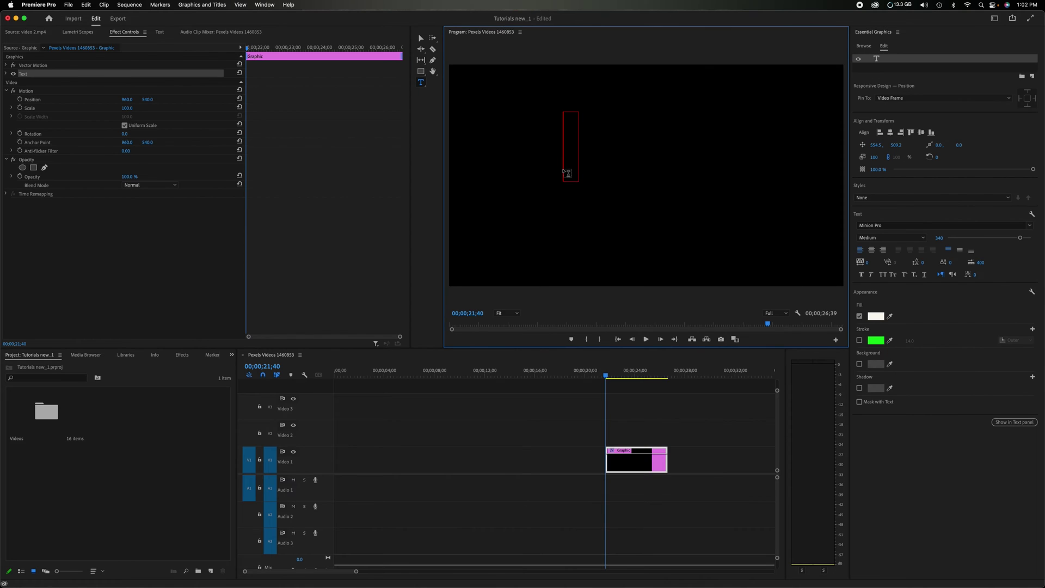
pyautogui.write('test 1')
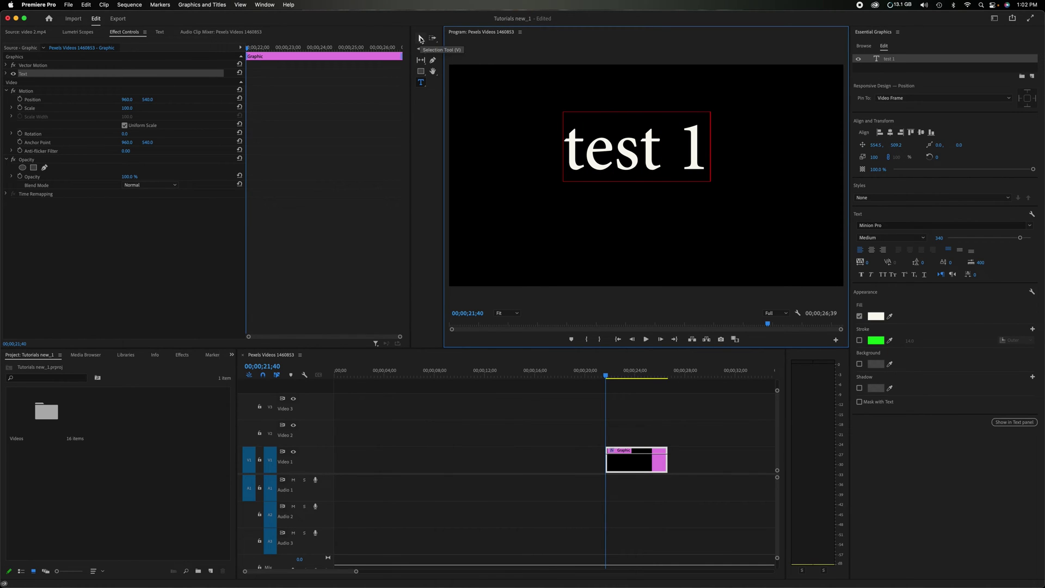
# Centre the test 1 title vertically and horizontally in the frame
pyautogui.click(419, 38)
pyautogui.moveTo(634, 158); pyautogui.dragTo(621, 178)
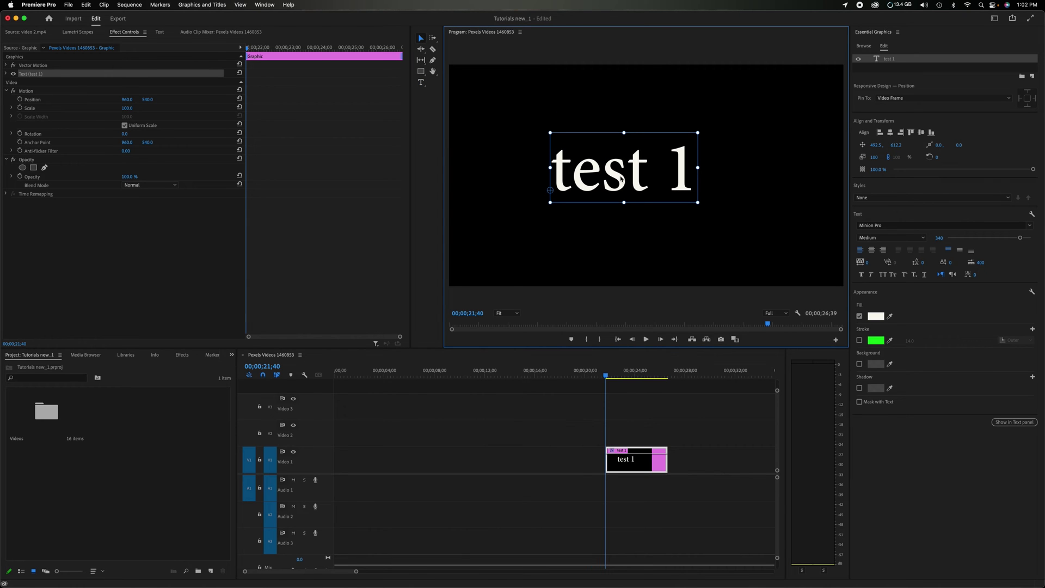
pyautogui.click(921, 132)
pyautogui.click(889, 134)
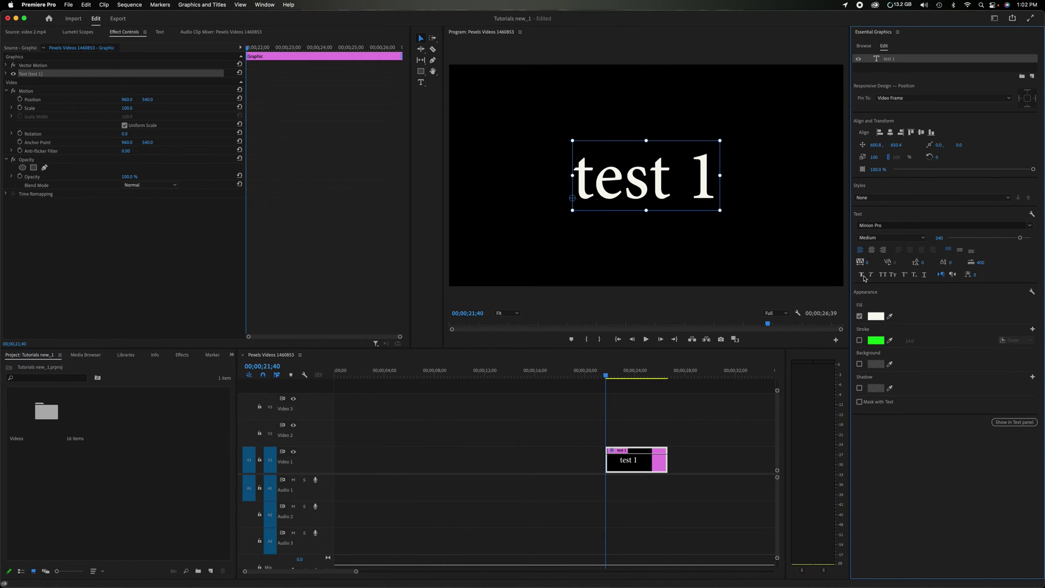
# Turn on a green stroke and try it outside the letters at width 51
pyautogui.click(859, 340)
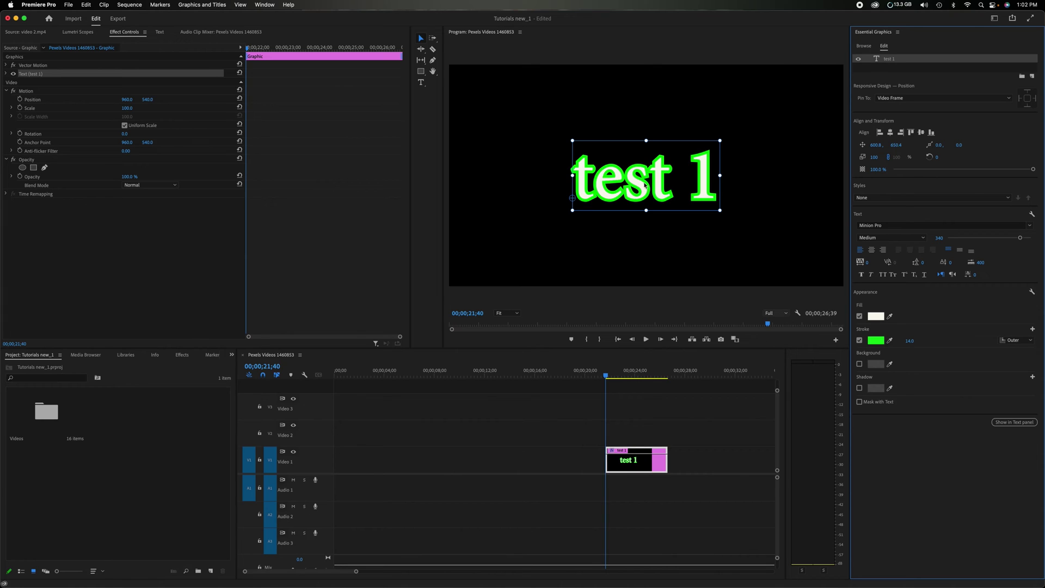
pyautogui.moveTo(909, 340)
pyautogui.mouseDown()
pyautogui.moveTo(947, 340)
pyautogui.moveTo(916, 340)
pyautogui.mouseUp()
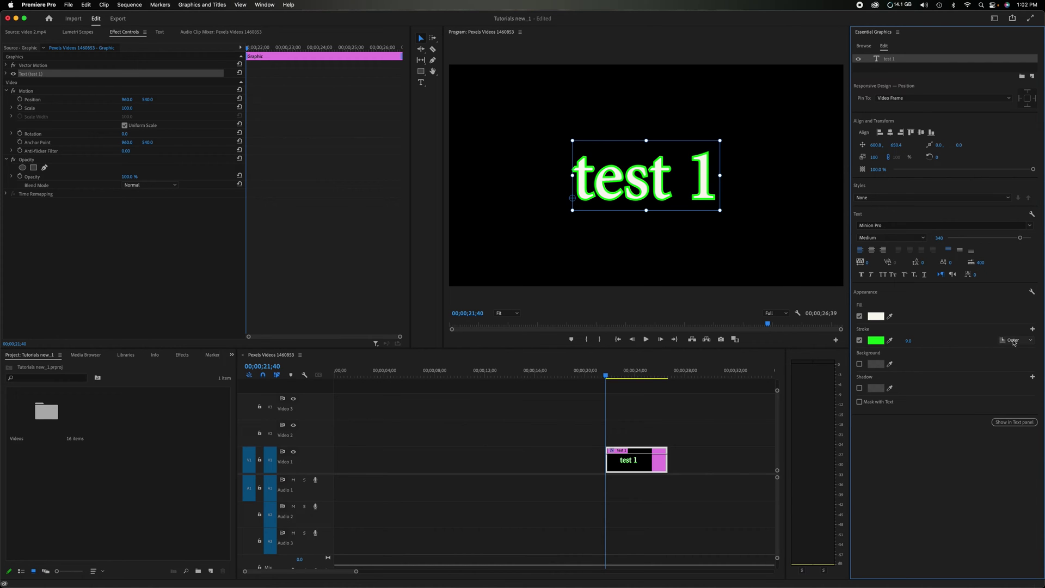
pyautogui.click(1035, 325)
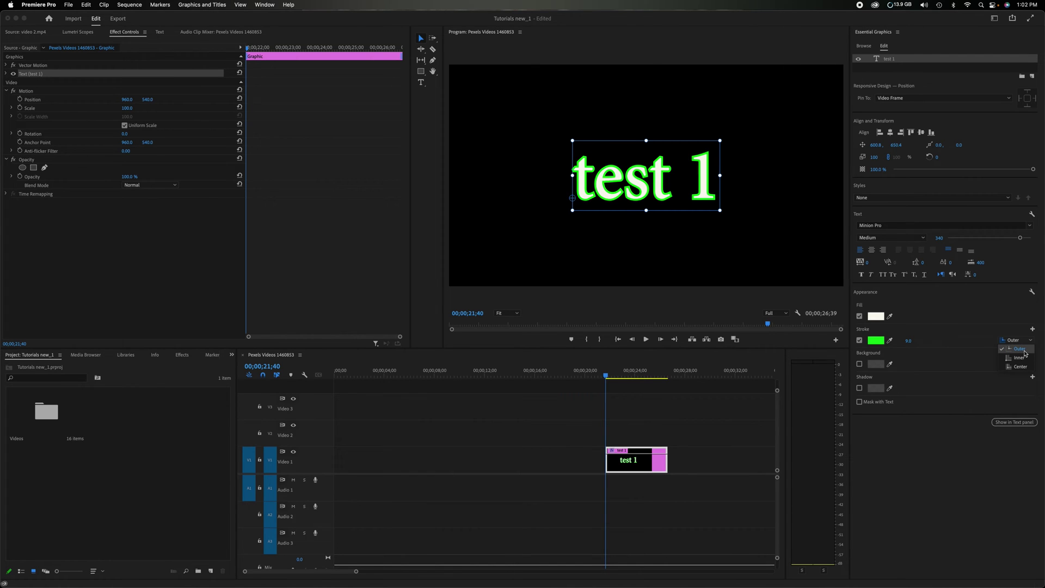
pyautogui.click(997, 353)
pyautogui.moveTo(908, 341)
pyautogui.mouseDown()
pyautogui.moveTo(958, 341)
pyautogui.moveTo(910, 341)
pyautogui.mouseUp()
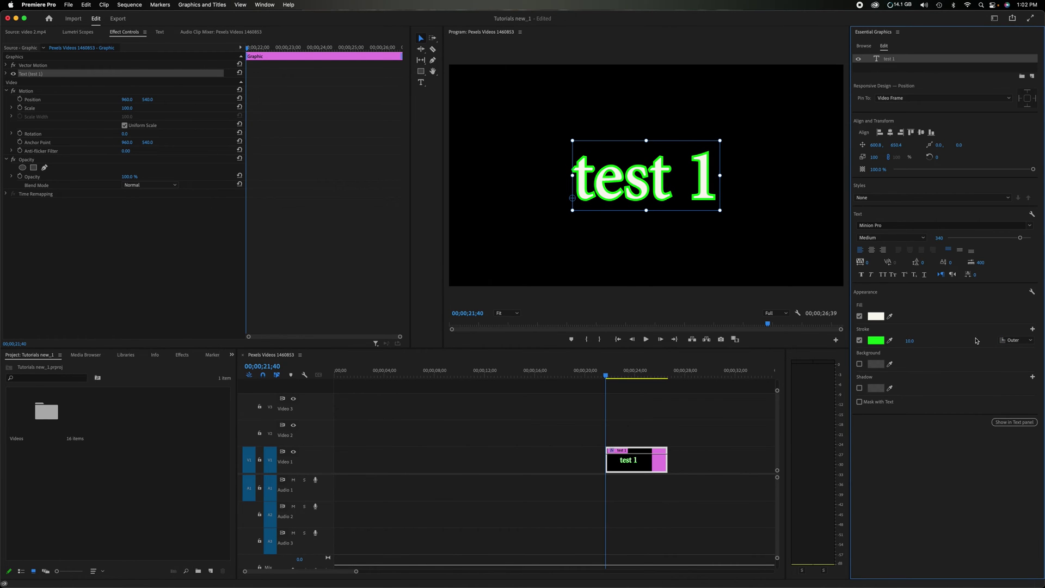
# Try the stroke inside the letters at widths 12 and then 4
pyautogui.click(1015, 340)
pyautogui.click(1019, 359)
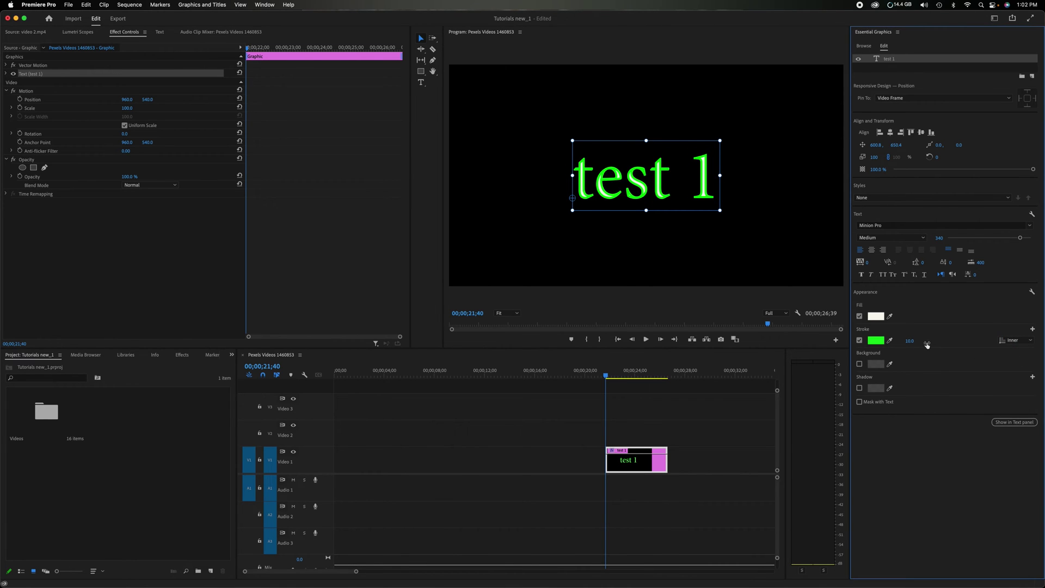
pyautogui.moveTo(909, 342); pyautogui.dragTo(893, 340)
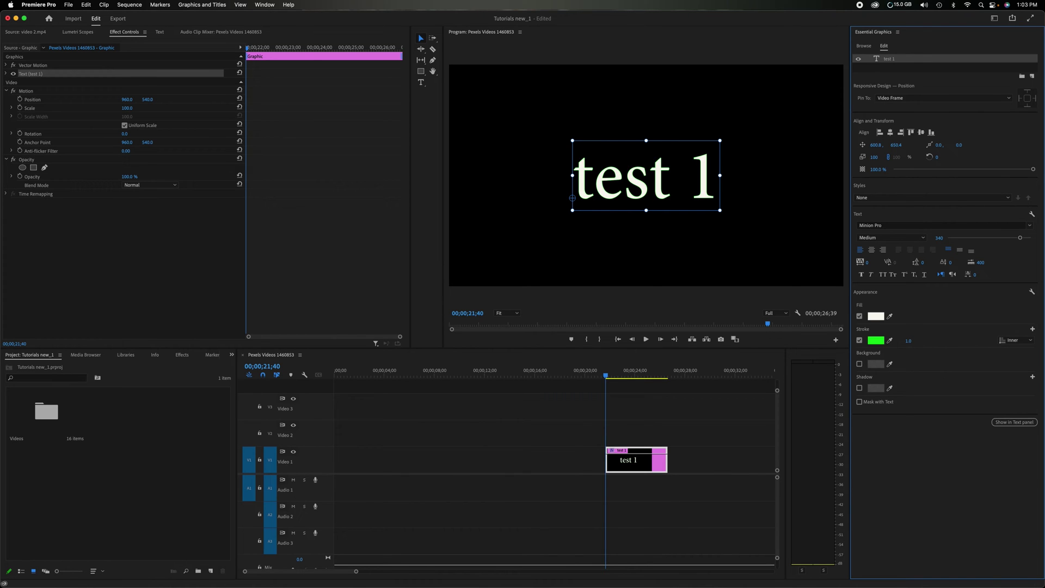
pyautogui.moveTo(908, 340)
pyautogui.mouseDown()
pyautogui.moveTo(930, 341)
pyautogui.moveTo(892, 340)
pyautogui.mouseUp()
# Try a centred stroke at 13, then settle on an outer stroke 16 wide
pyautogui.click(1025, 340)
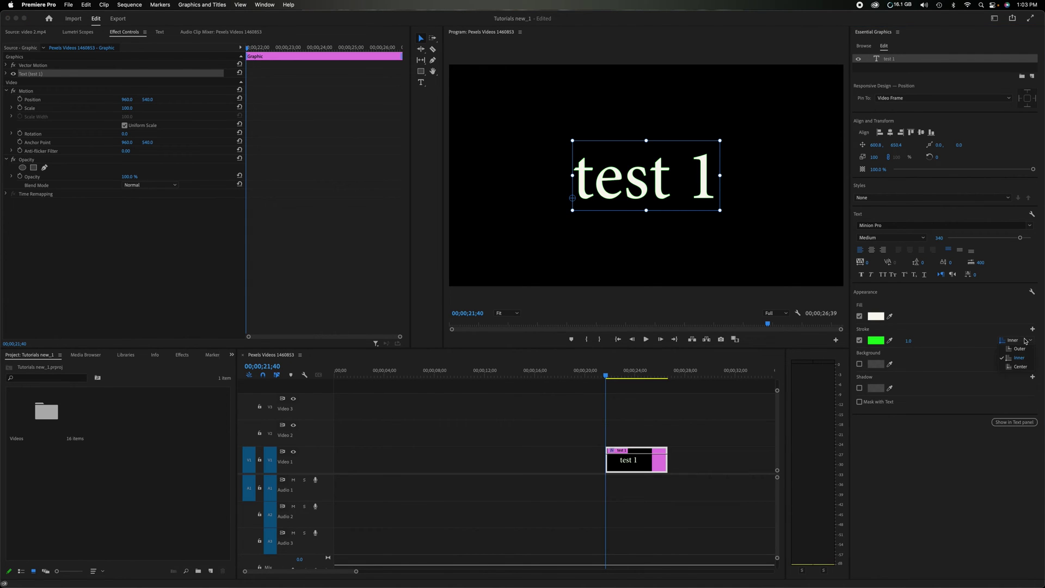
pyautogui.click(1020, 366)
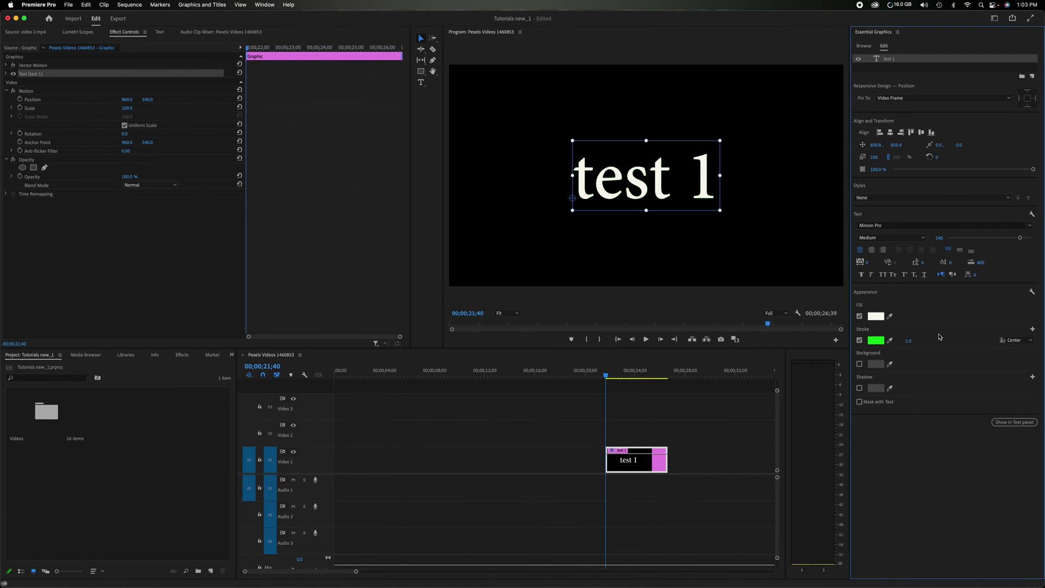
pyautogui.moveTo(908, 341); pyautogui.dragTo(916, 340)
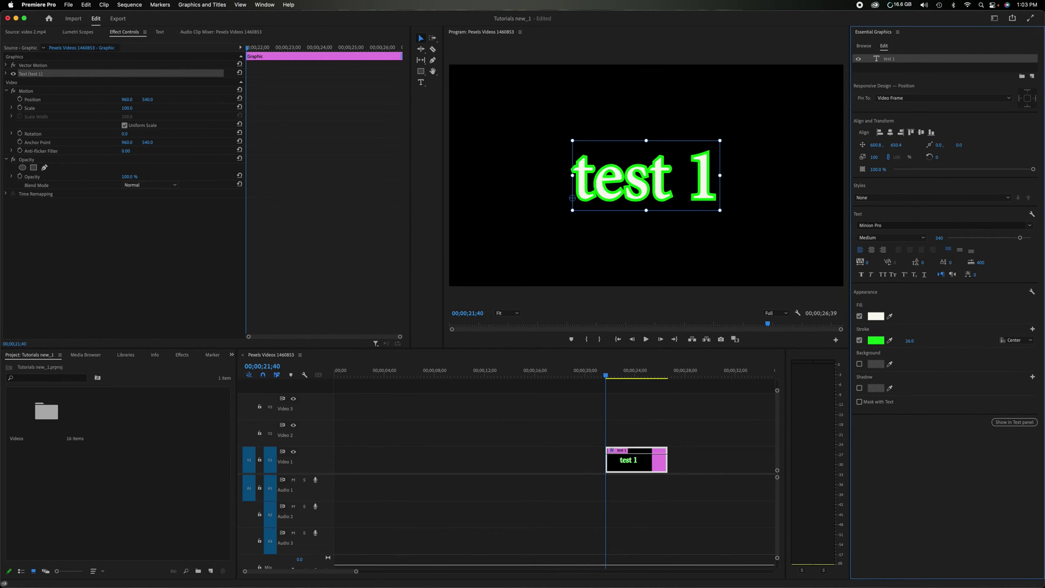
pyautogui.click(1016, 341)
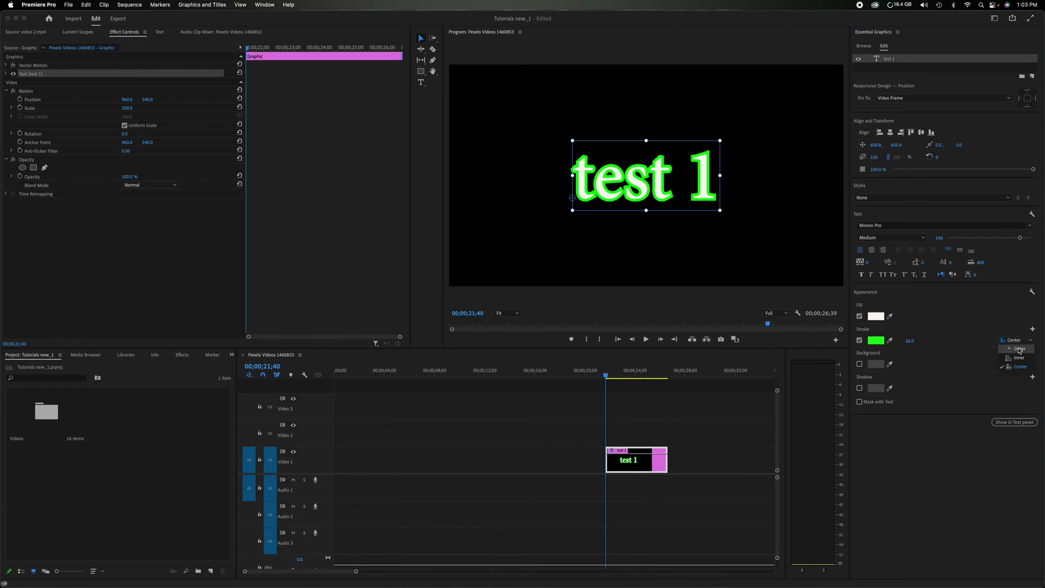
pyautogui.click(1020, 349)
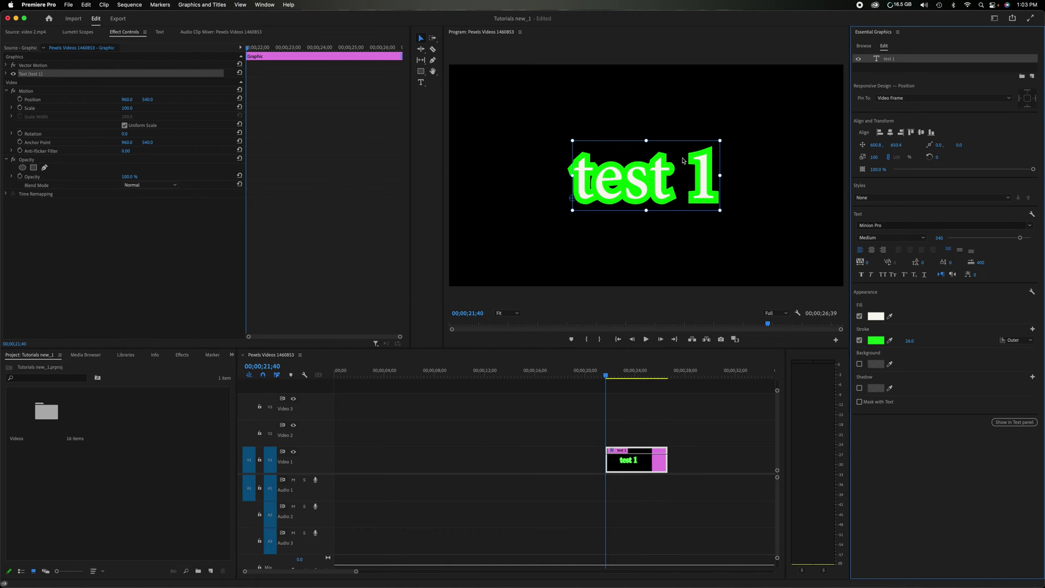
pyautogui.hotkey('shift', 'Down')
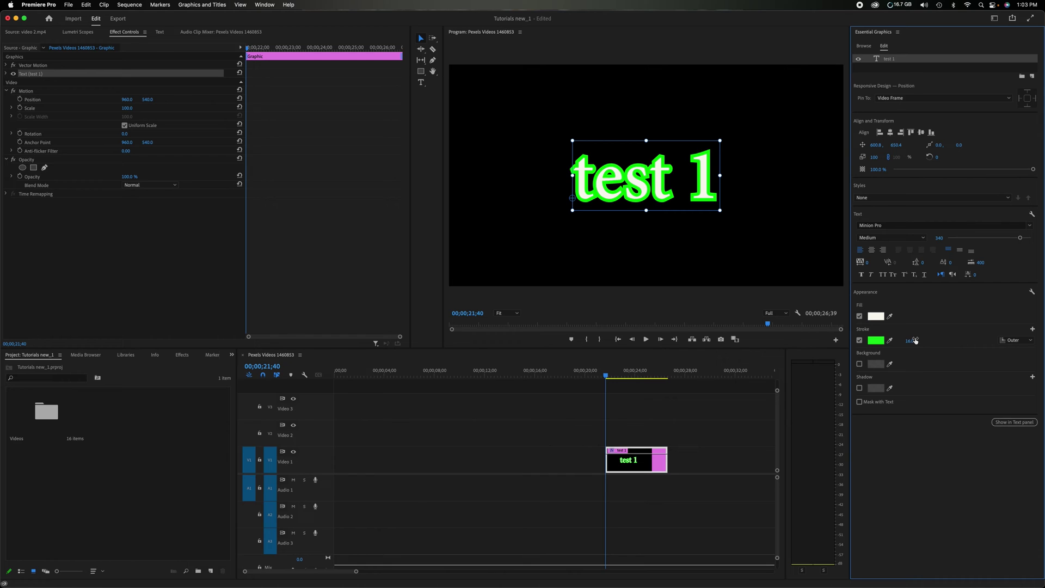
# Add a second, red stroke to the title and widen it to 79
pyautogui.click(1033, 330)
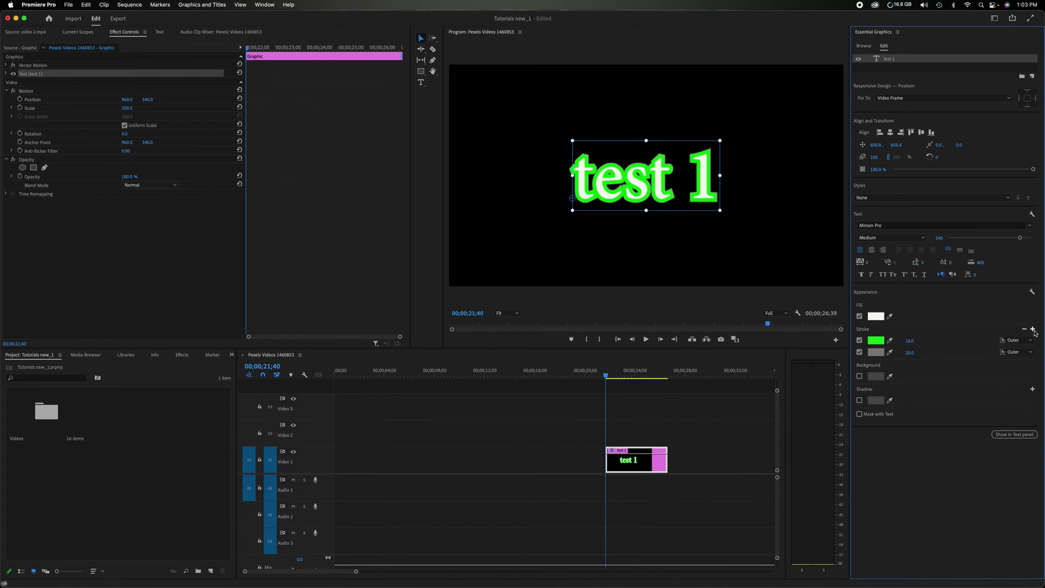
pyautogui.click(874, 355)
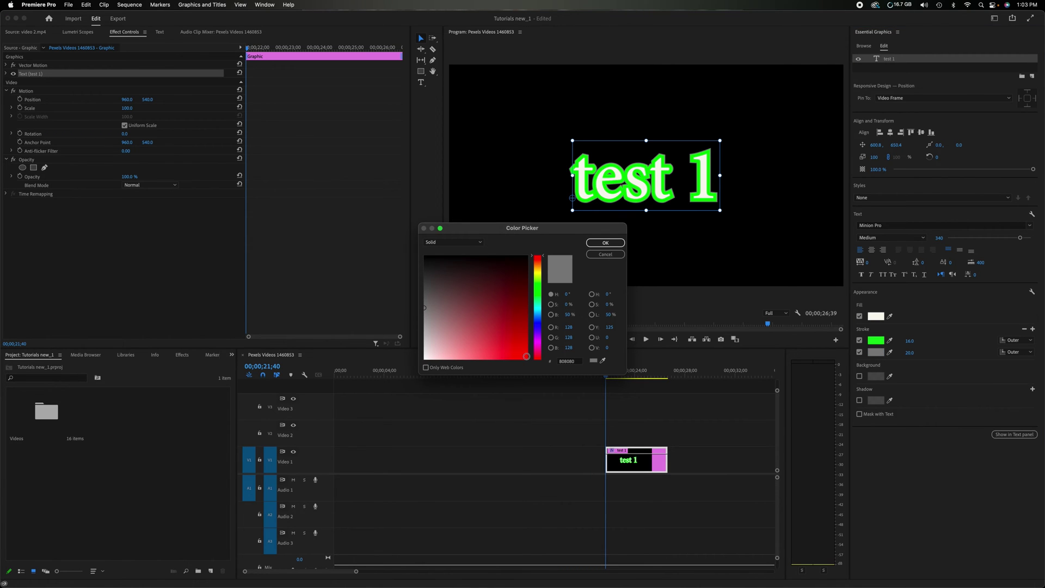
pyautogui.click(526, 356)
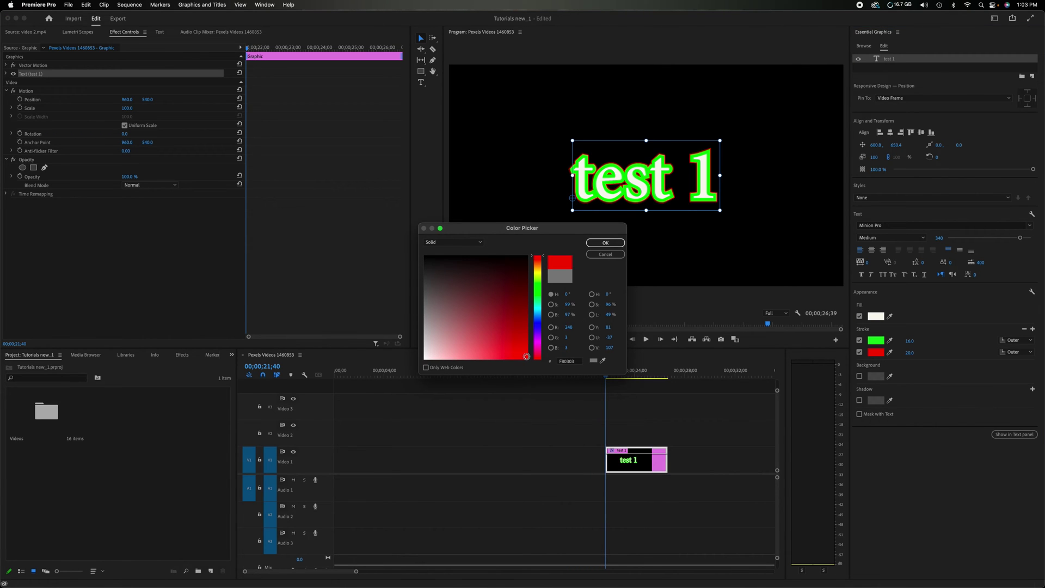
pyautogui.click(605, 243)
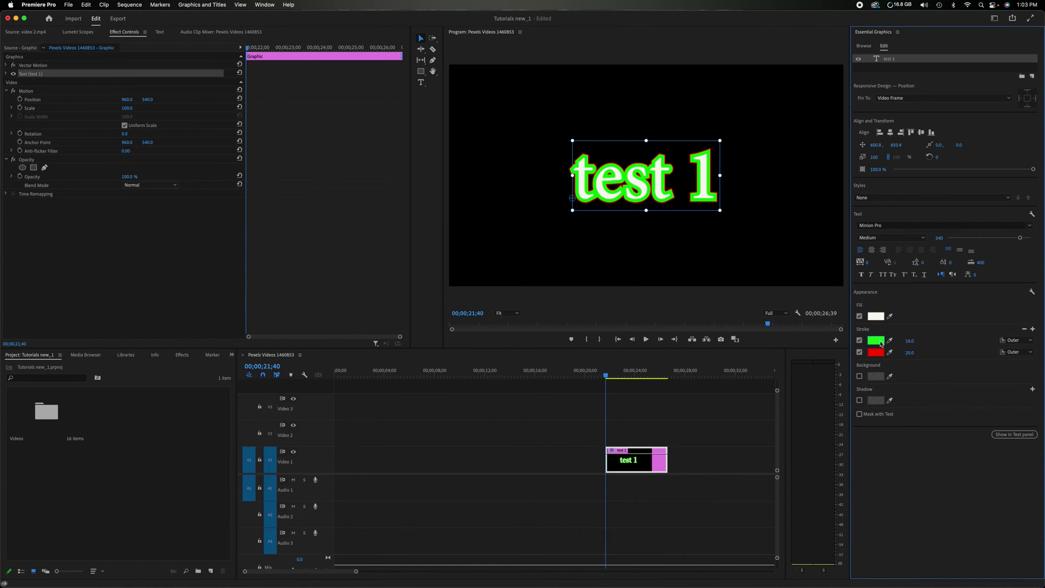
pyautogui.moveTo(908, 352)
pyautogui.mouseDown()
pyautogui.moveTo(936, 353)
pyautogui.moveTo(668, 217)
pyautogui.mouseUp()
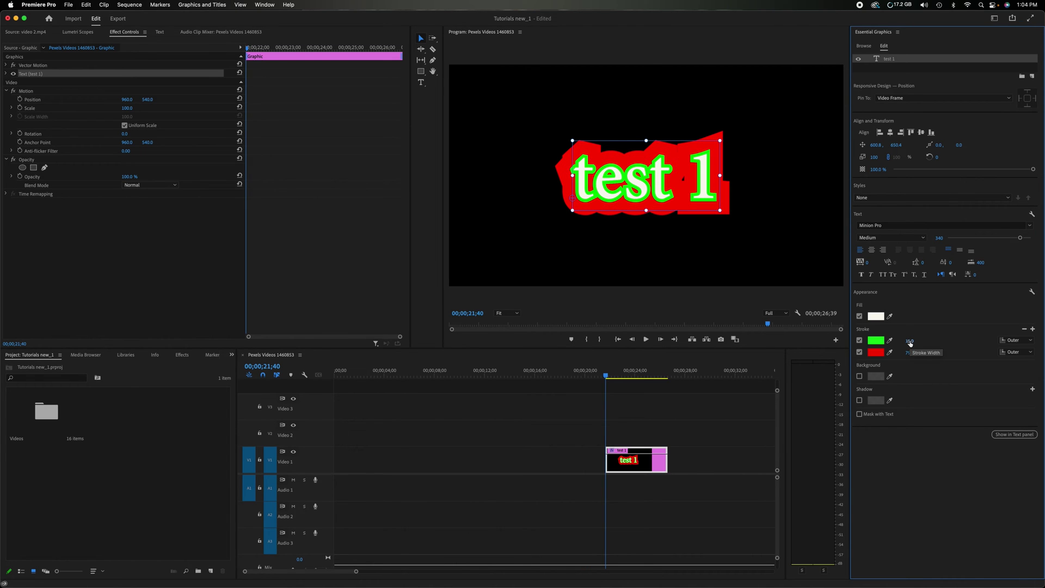
# Set the green stroke width to 9 and remove the red second stroke
pyautogui.moveTo(909, 343)
pyautogui.mouseDown()
pyautogui.moveTo(933, 343)
pyautogui.moveTo(909, 343)
pyautogui.mouseUp()
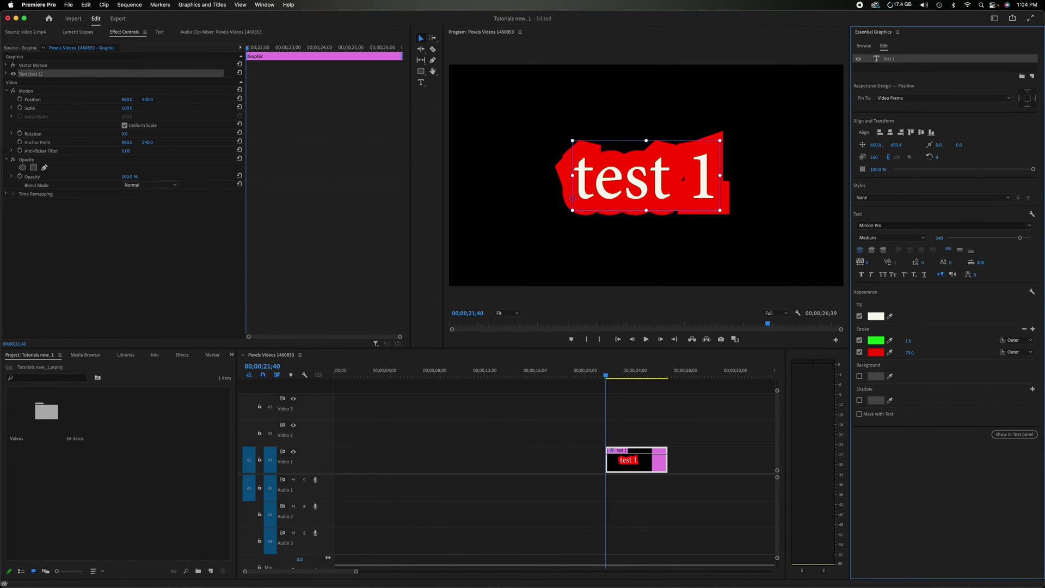
pyautogui.moveTo(910, 343)
pyautogui.mouseDown()
pyautogui.moveTo(953, 343)
pyautogui.moveTo(910, 342)
pyautogui.moveTo(912, 354)
pyautogui.mouseUp()
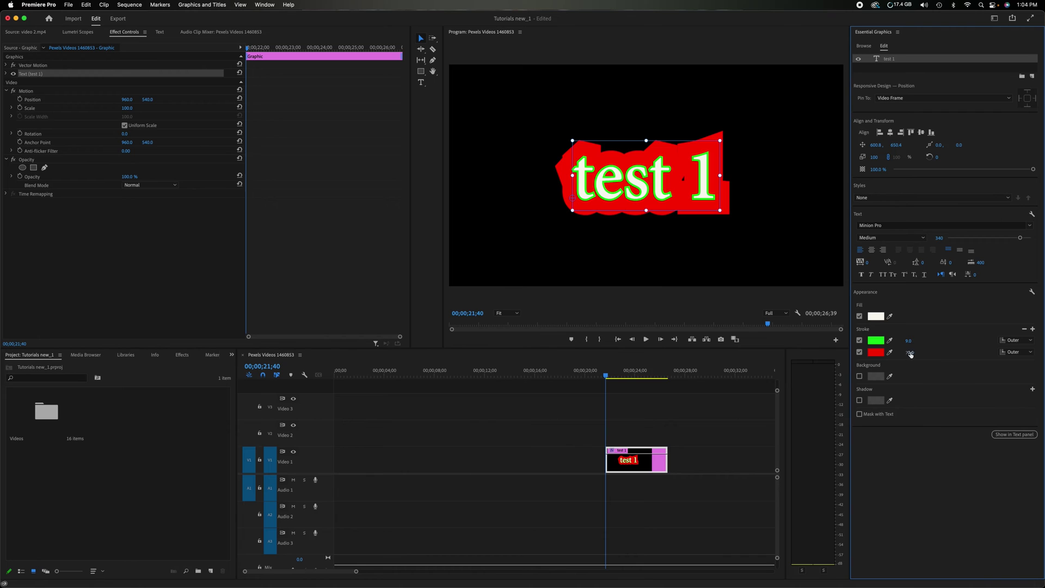
pyautogui.click(1025, 330)
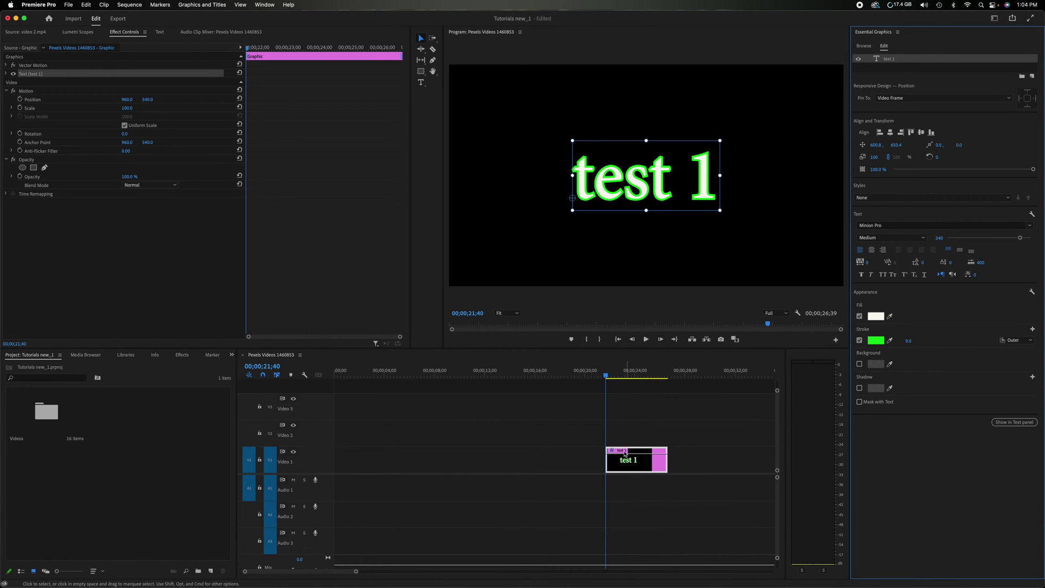
# Move test 1 toward the upper left and add 'test 2' and 'test 3' text lines
pyautogui.click(420, 40)
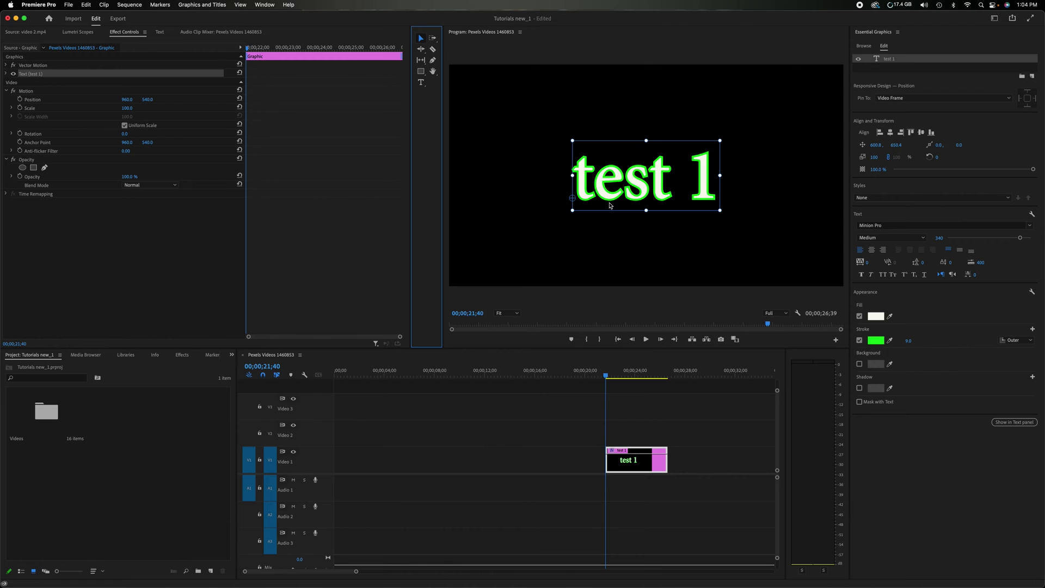
pyautogui.moveTo(609, 205); pyautogui.dragTo(503, 148)
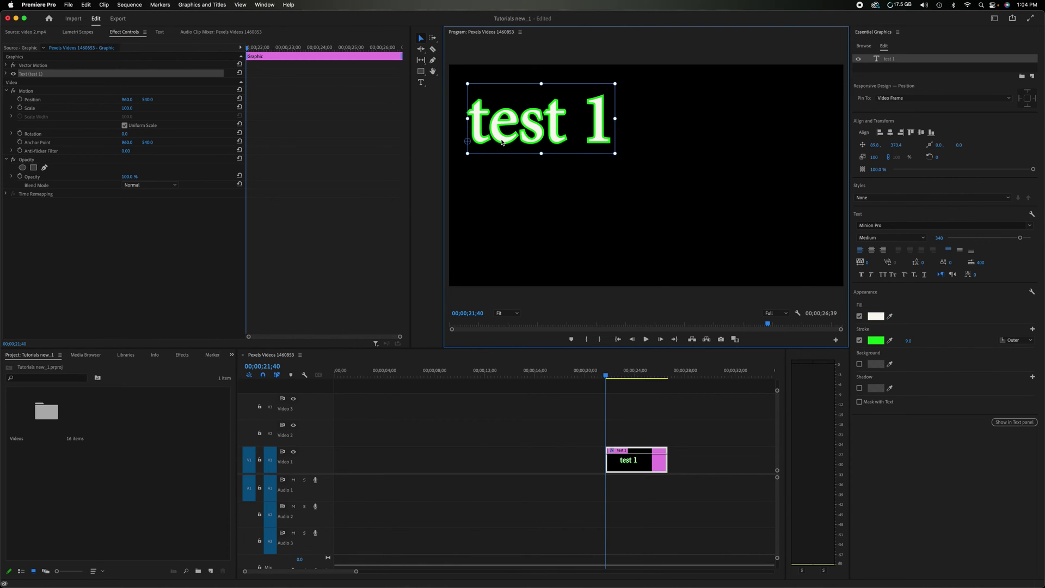
pyautogui.click(423, 85)
pyautogui.click(575, 186)
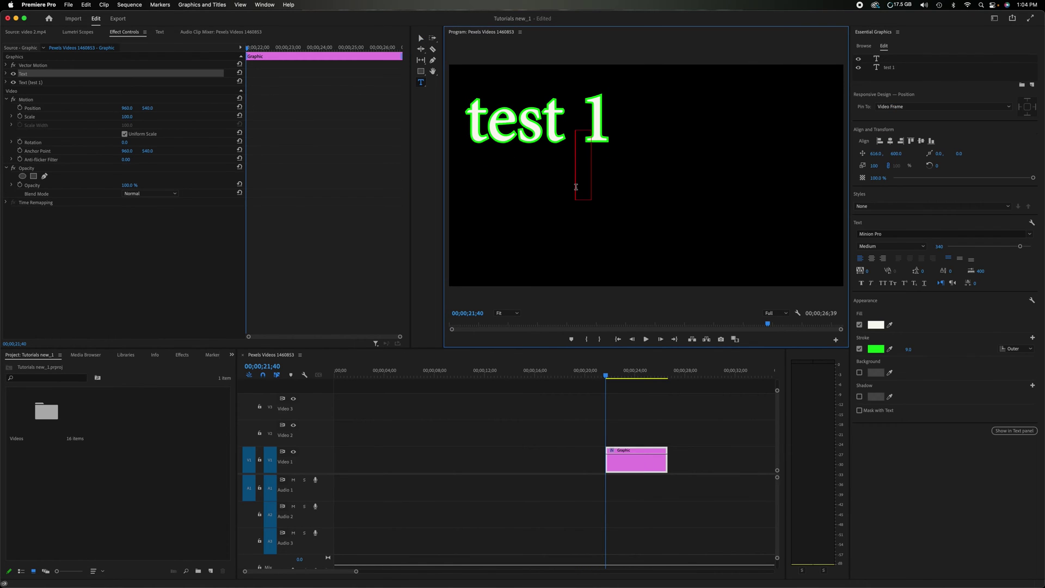
pyautogui.write('test 2')
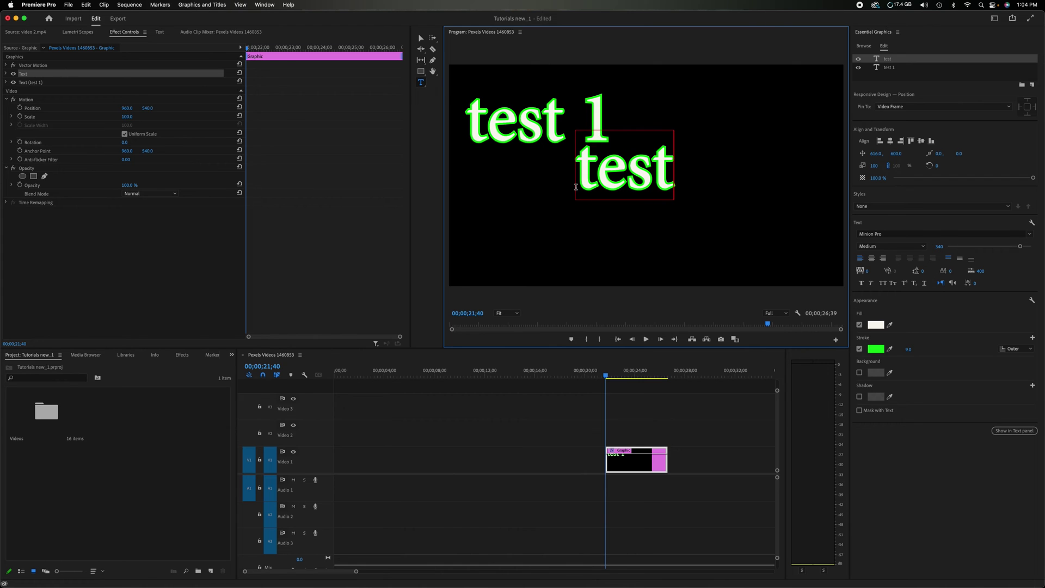
pyautogui.click(726, 223)
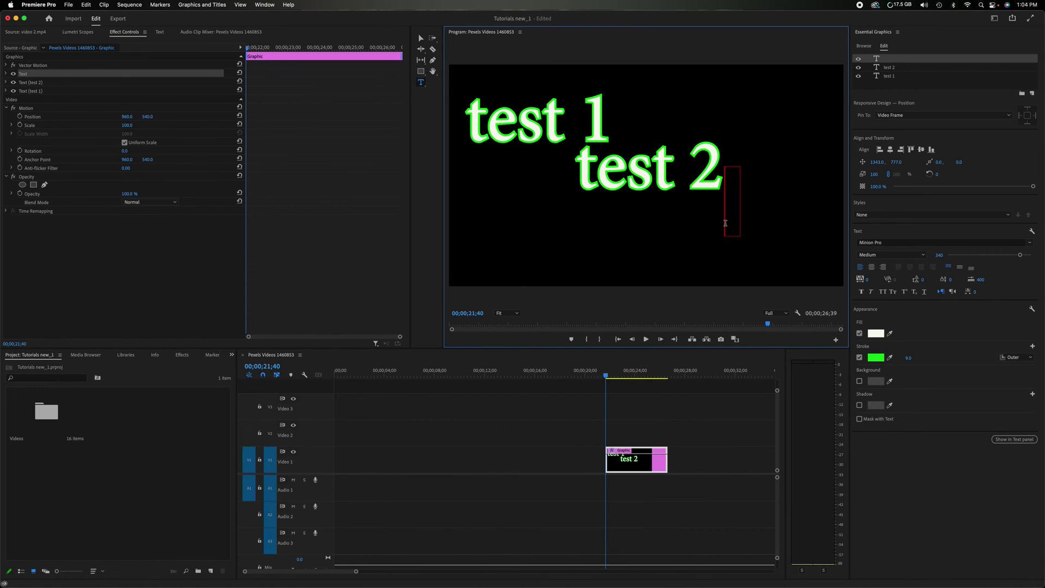
pyautogui.write('test 3')
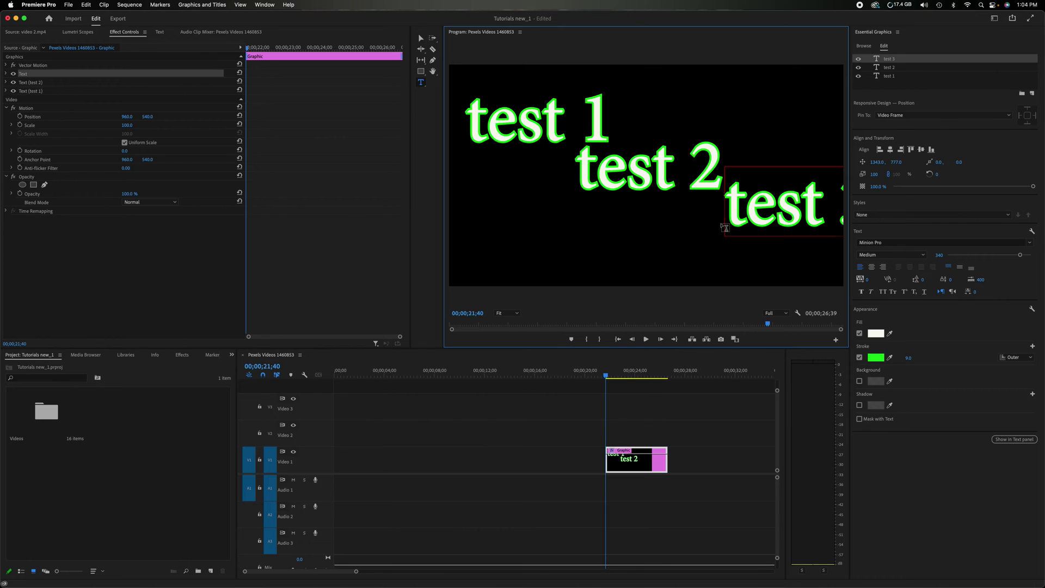
# Reposition test 2 and test 3 so they step diagonally below test 1 inside the frame
pyautogui.press('Escape')
pyautogui.click(588, 128)
pyautogui.moveTo(635, 172); pyautogui.dragTo(606, 160)
pyautogui.moveTo(756, 221); pyautogui.dragTo(695, 231)
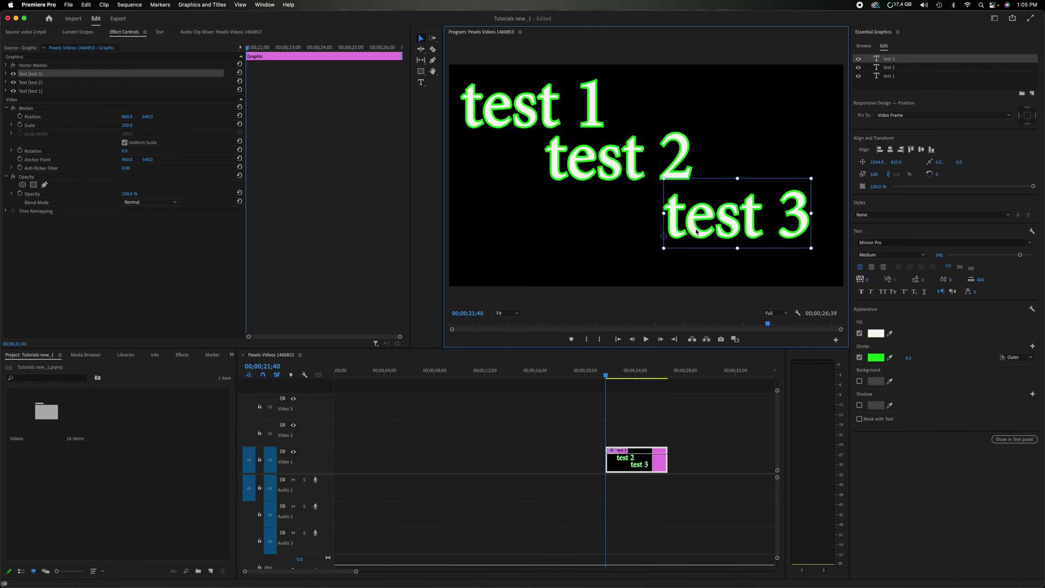
pyautogui.click(904, 61)
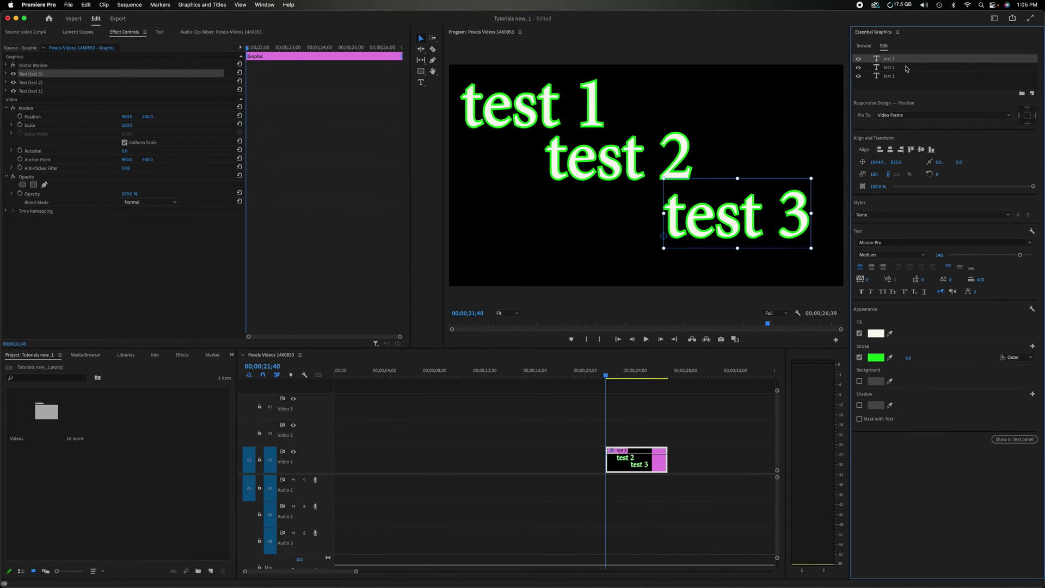
# Select all three test layers and centre them vertically and horizontally with Video Frame as Group alignment
pyautogui.keyDown('shift'); pyautogui.click(907, 78); pyautogui.keyUp('shift')
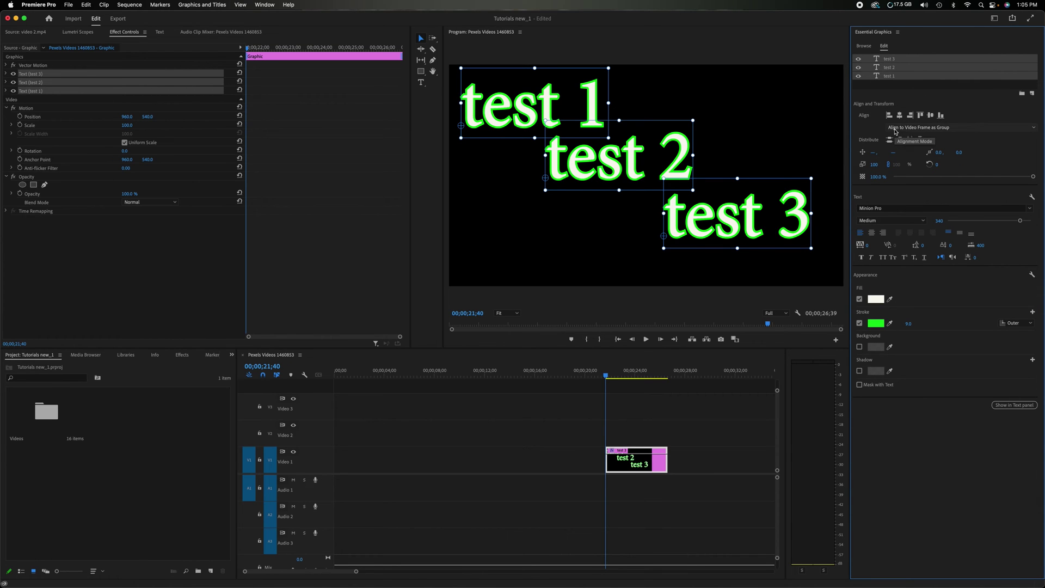
pyautogui.click(948, 130)
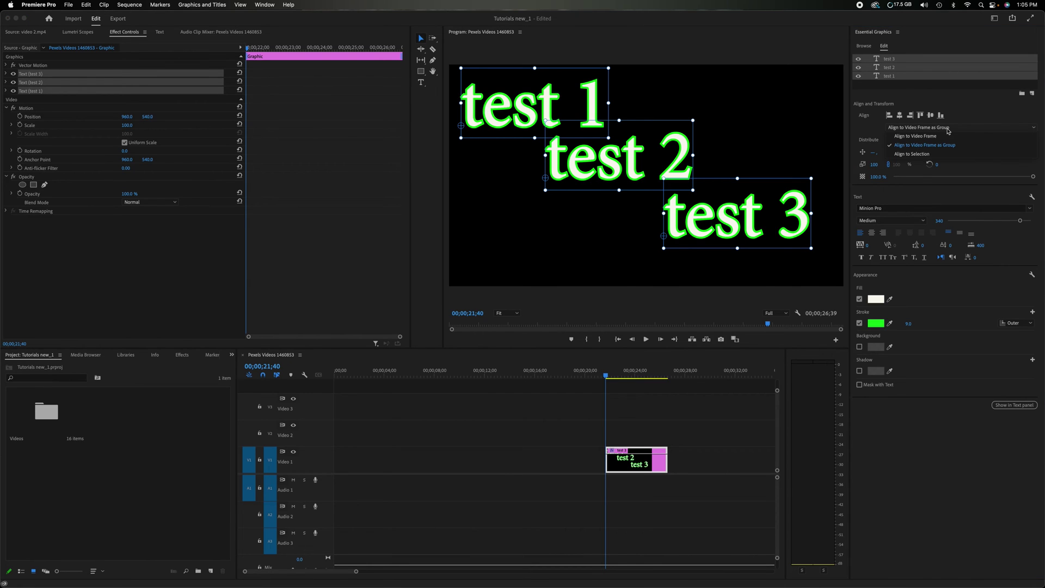
pyautogui.click(949, 136)
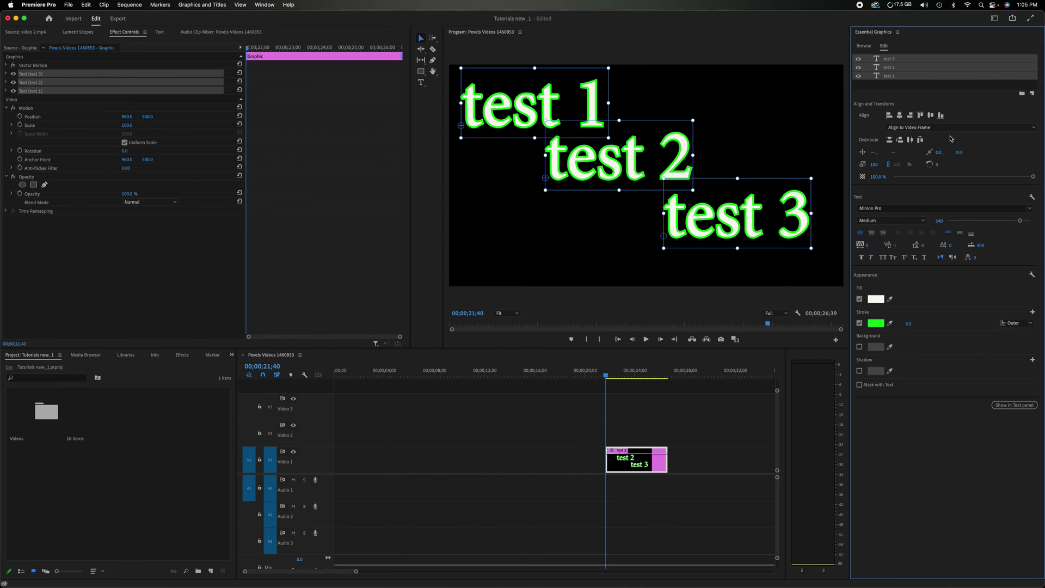
pyautogui.click(930, 116)
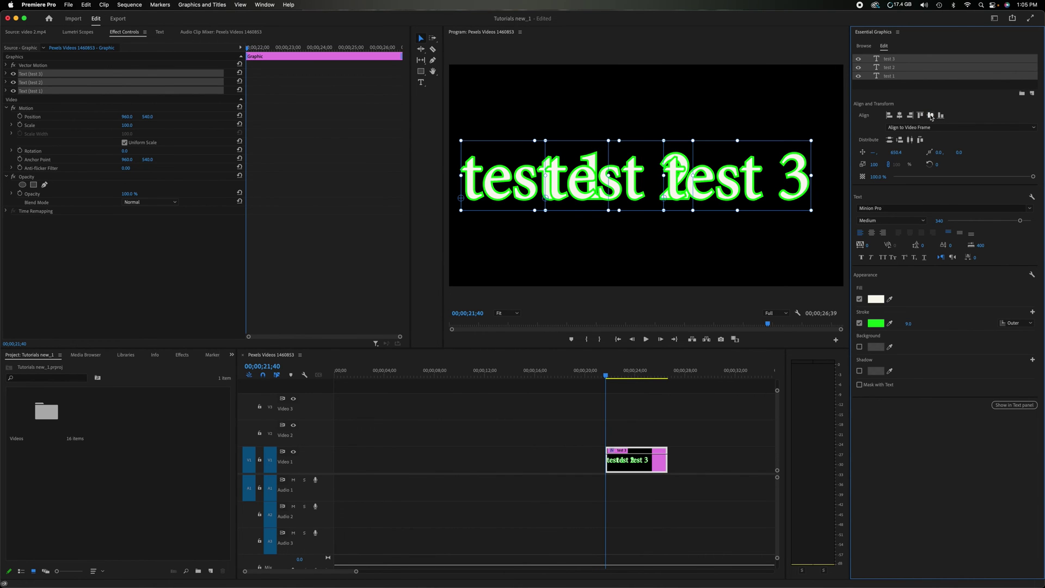
pyautogui.press('super+z')
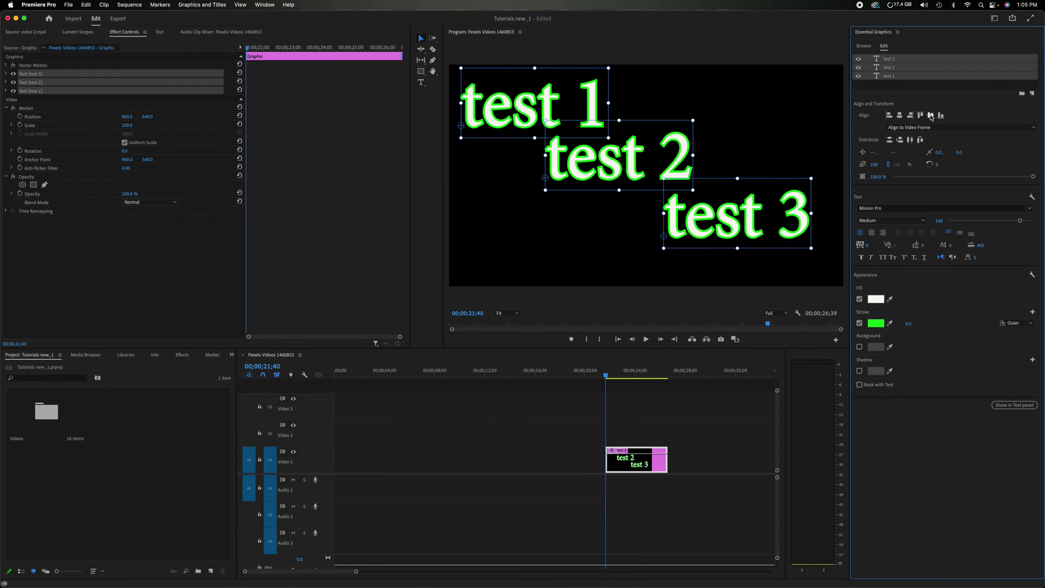
pyautogui.click(937, 128)
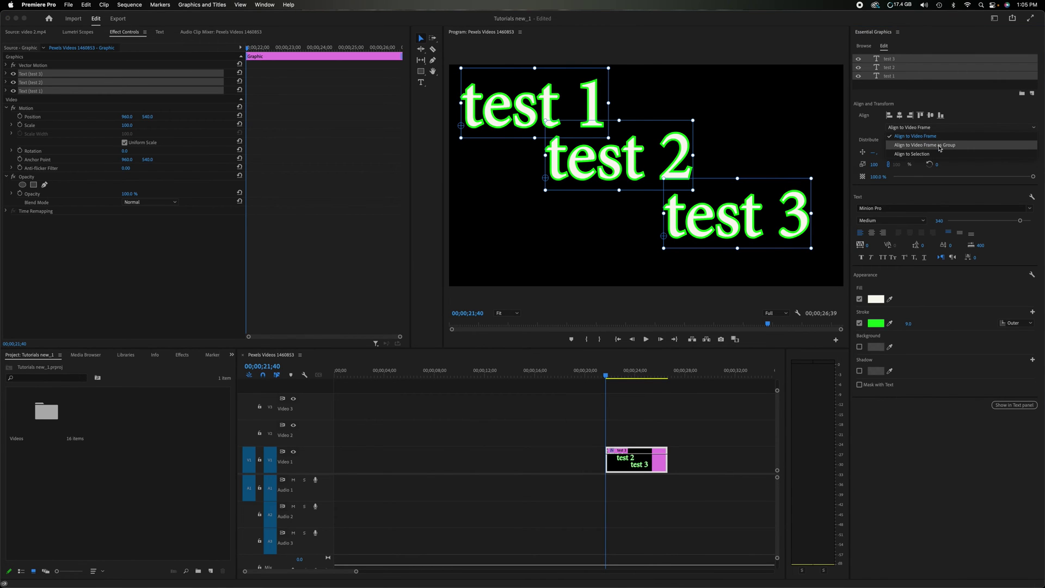
pyautogui.click(943, 145)
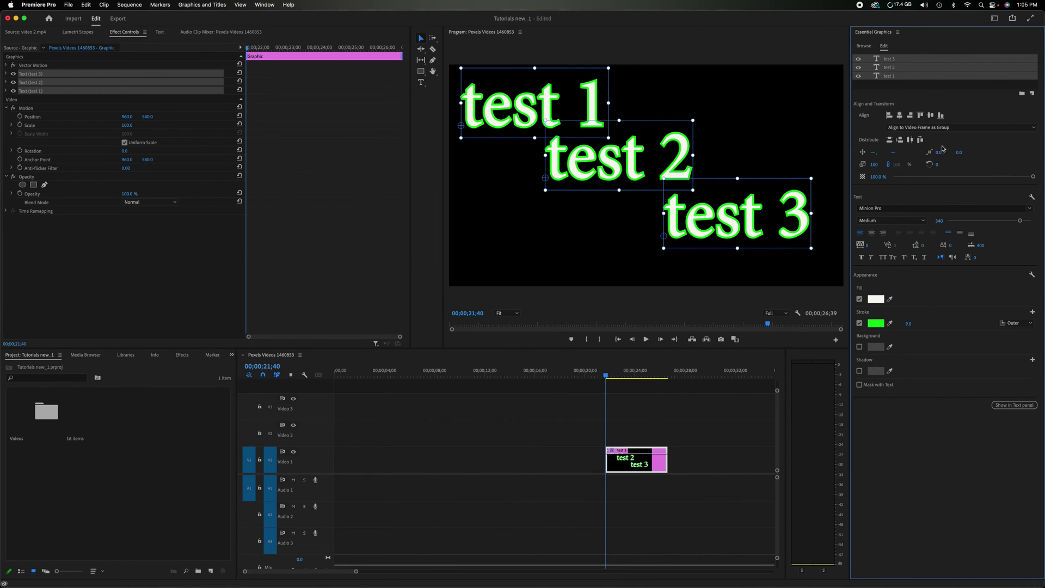
pyautogui.click(931, 115)
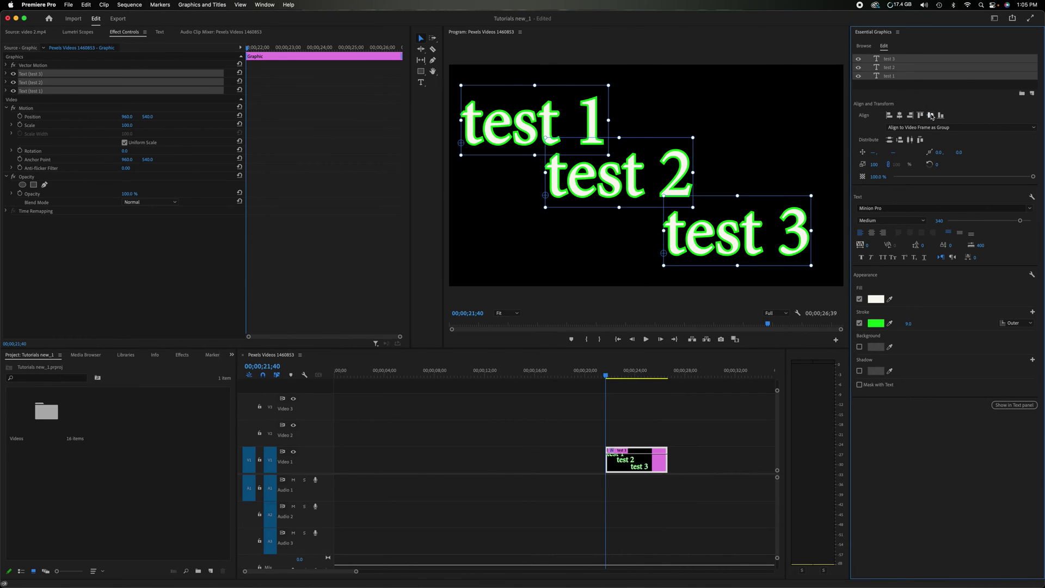
pyautogui.click(899, 116)
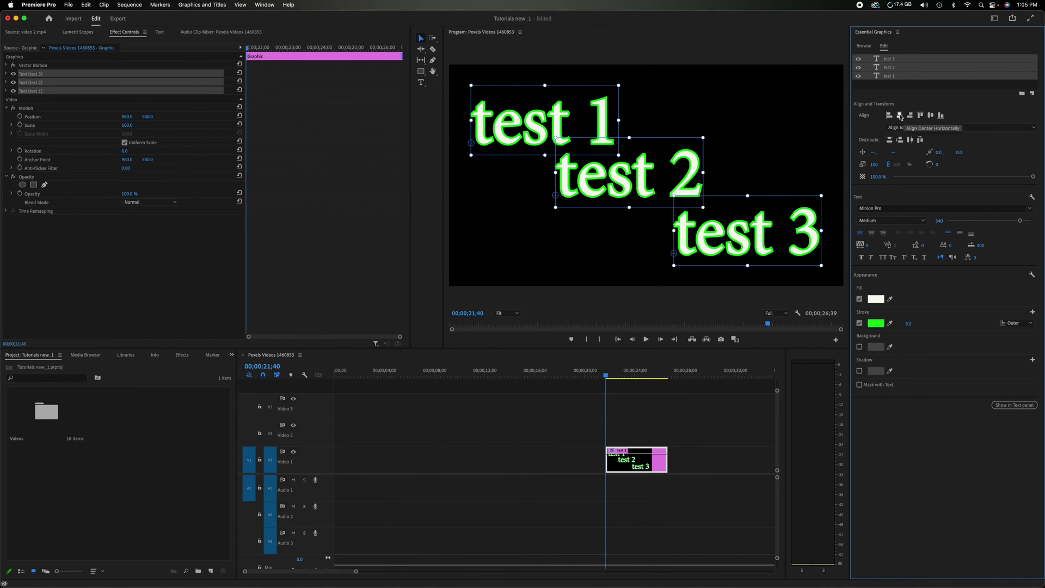
pyautogui.click(911, 116)
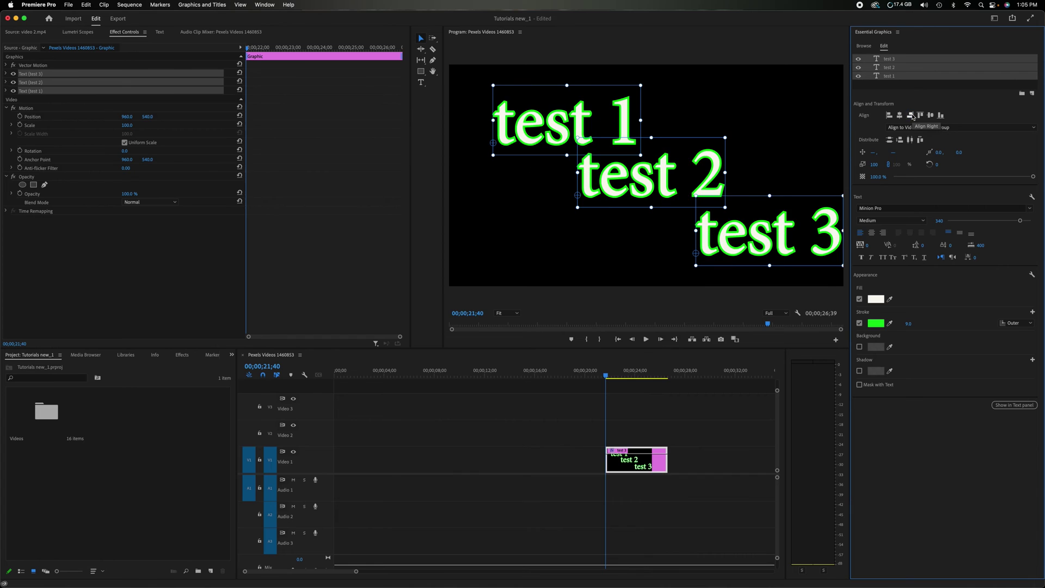
pyautogui.click(899, 115)
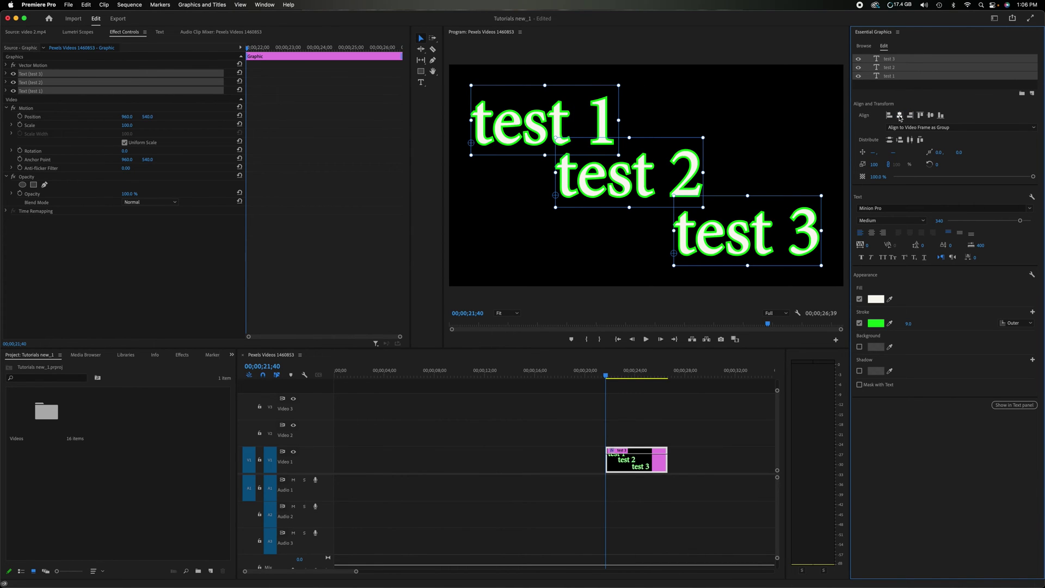
# Delete the test 1 and test 2 layers, move the clip to 04s, and retype it as 'bob'
pyautogui.click(925, 67)
pyautogui.press('Delete')
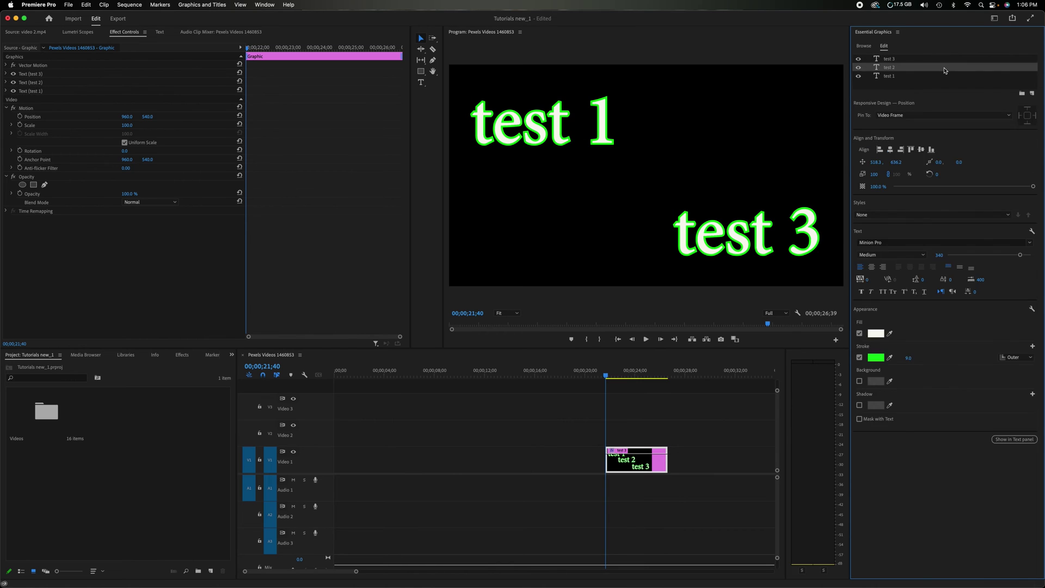
pyautogui.click(925, 67)
pyautogui.press('Delete')
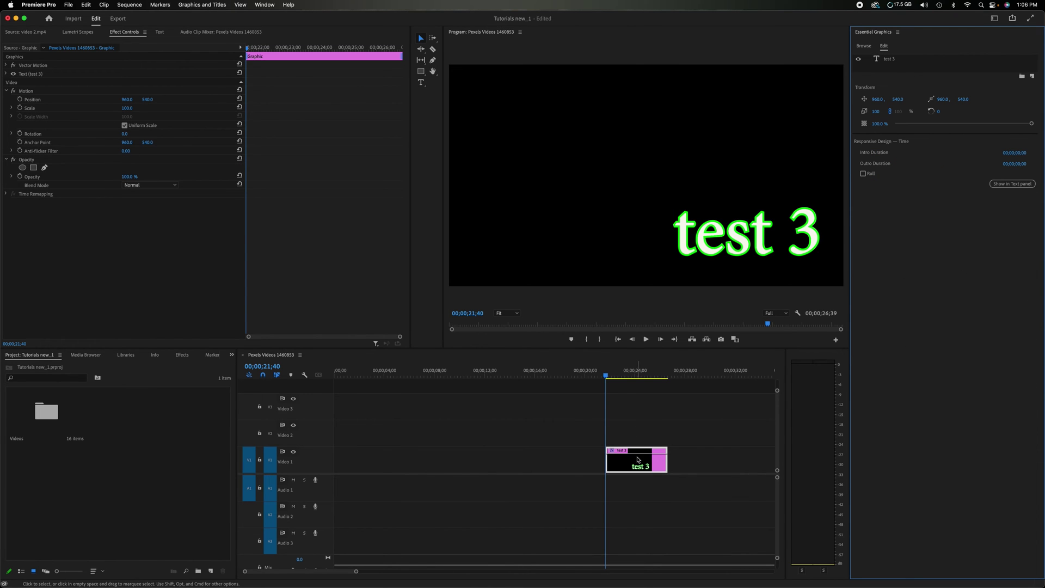
pyautogui.moveTo(644, 457); pyautogui.dragTo(433, 453)
pyautogui.click(417, 373)
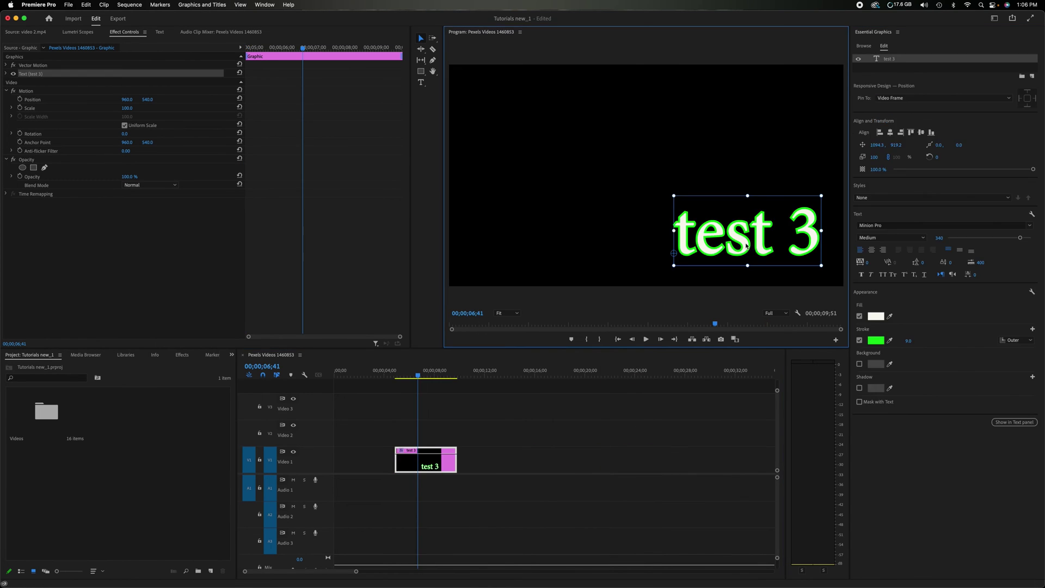
pyautogui.doubleClick(745, 242)
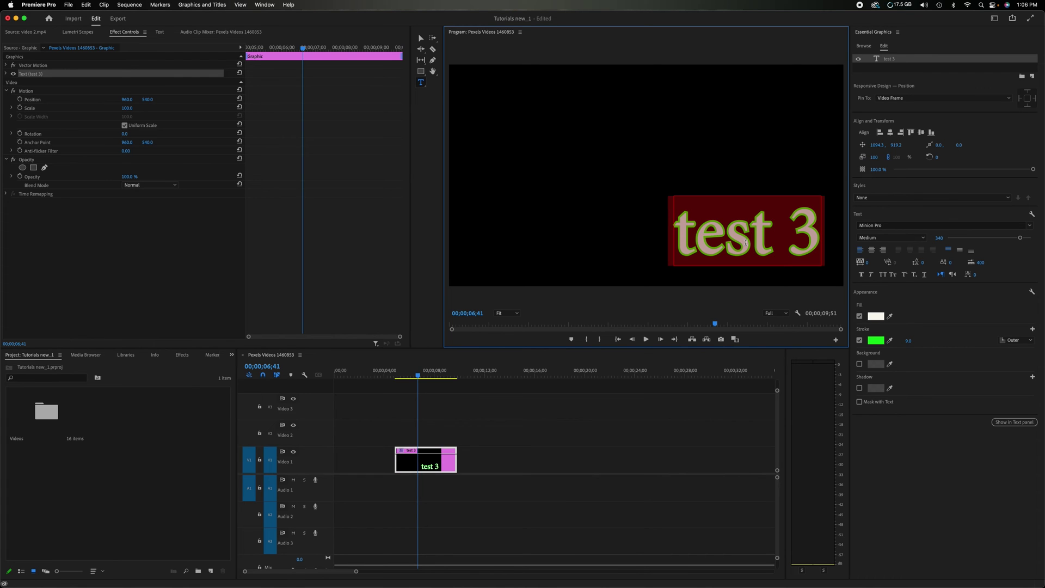
pyautogui.write('bob')
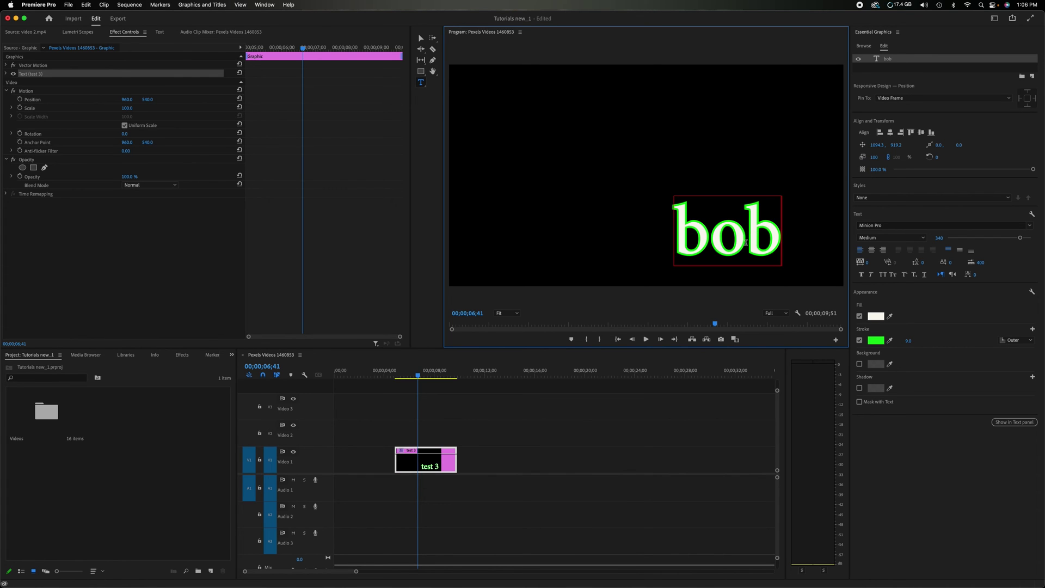
# Create 'dave' and 'june' text graphics at later playhead positions on the timeline
pyautogui.click(508, 373)
pyautogui.click(568, 156)
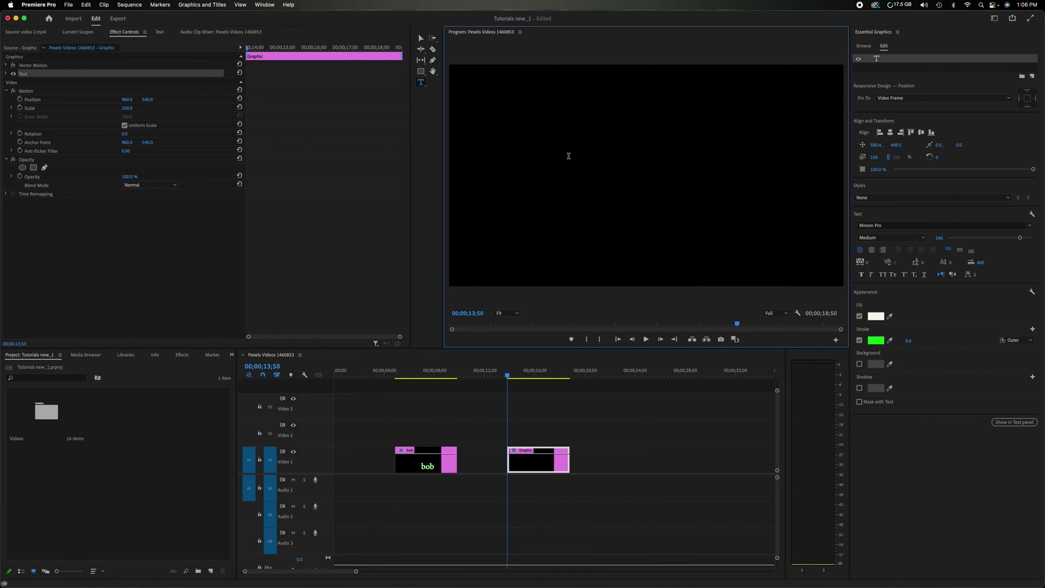
pyautogui.write('dave')
pyautogui.moveTo(537, 373); pyautogui.dragTo(590, 373)
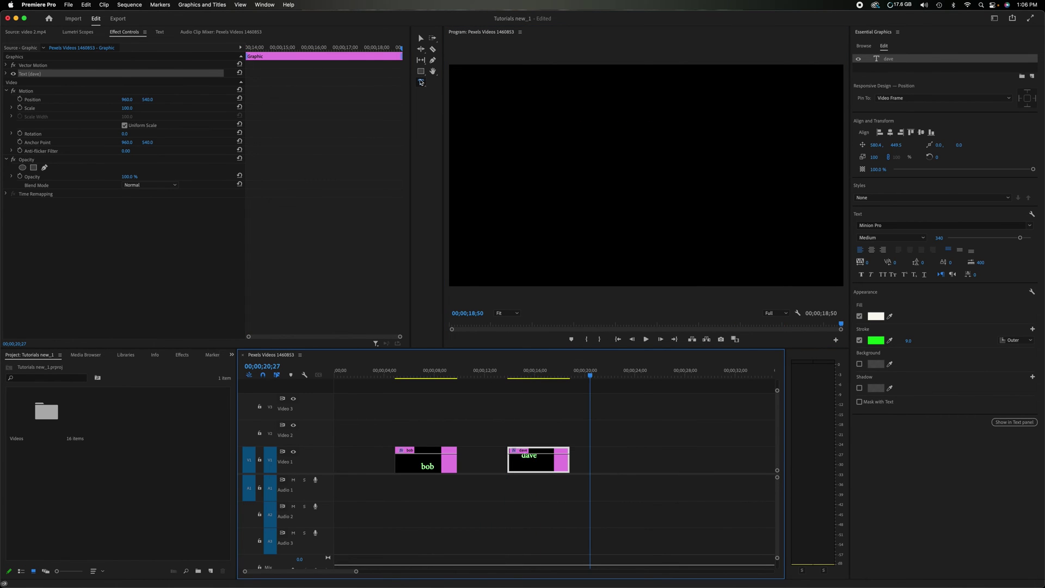
pyautogui.click(420, 82)
pyautogui.click(568, 169)
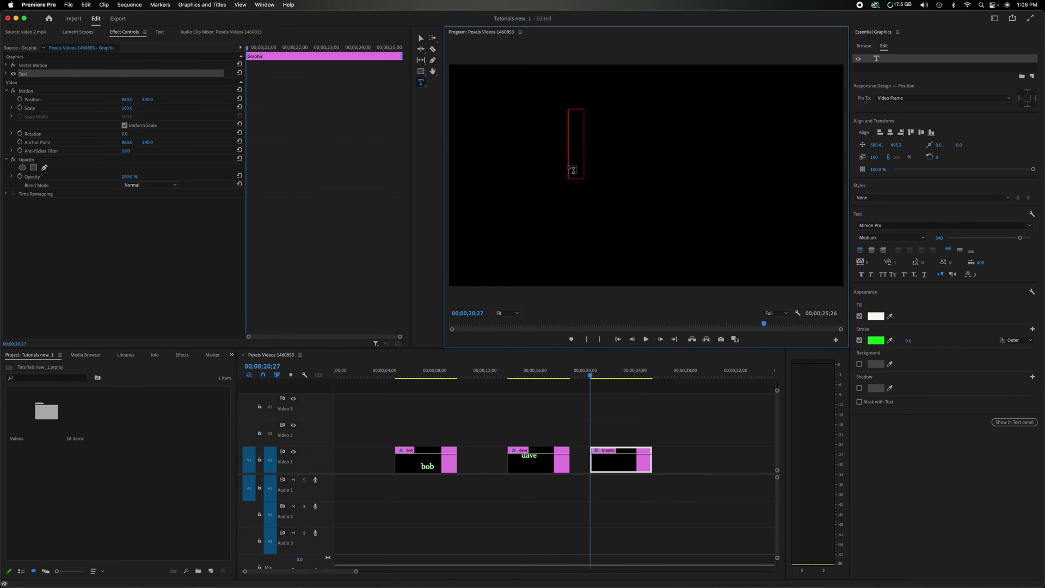
pyautogui.write('june')
# Preview the dave title, then return the playhead to the bob title
pyautogui.click(547, 374)
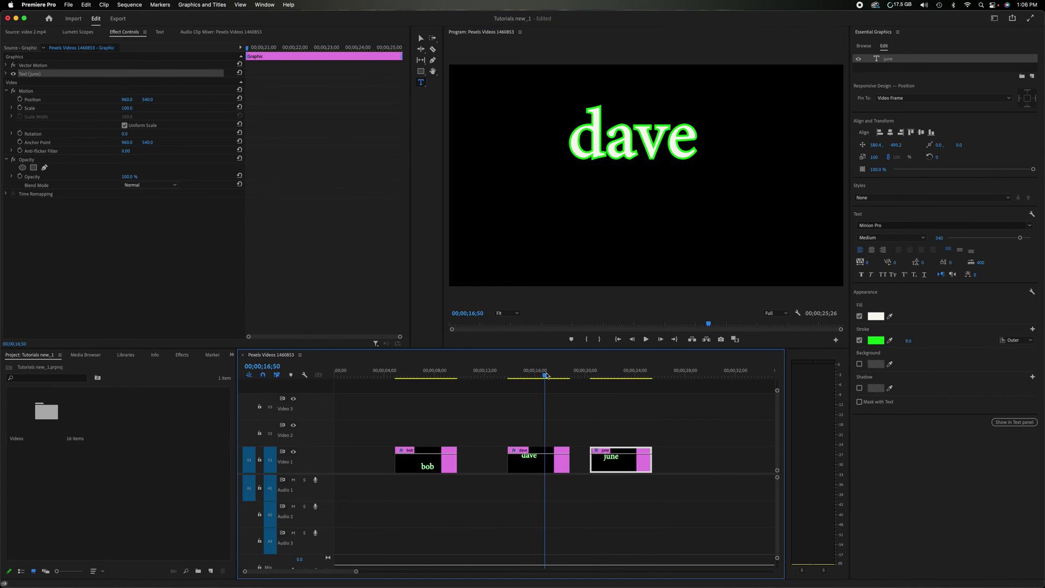
pyautogui.hscroll(2, 435, 373)
pyautogui.click(407, 374)
pyautogui.hscroll(-2, 407, 376)
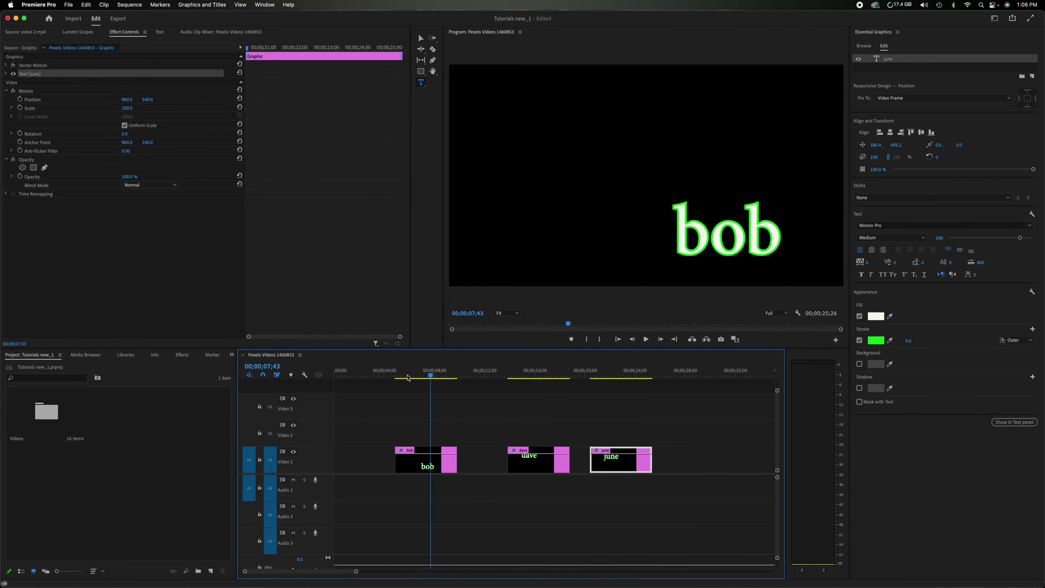
# Change the dave title's outline colour from green to red
pyautogui.click(528, 461)
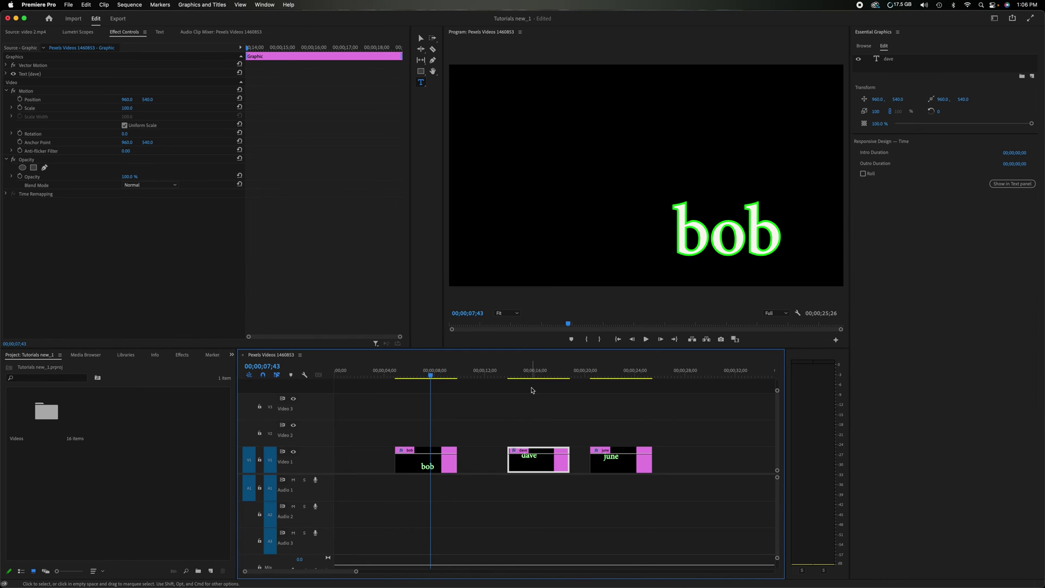
pyautogui.click(542, 374)
pyautogui.click(668, 136)
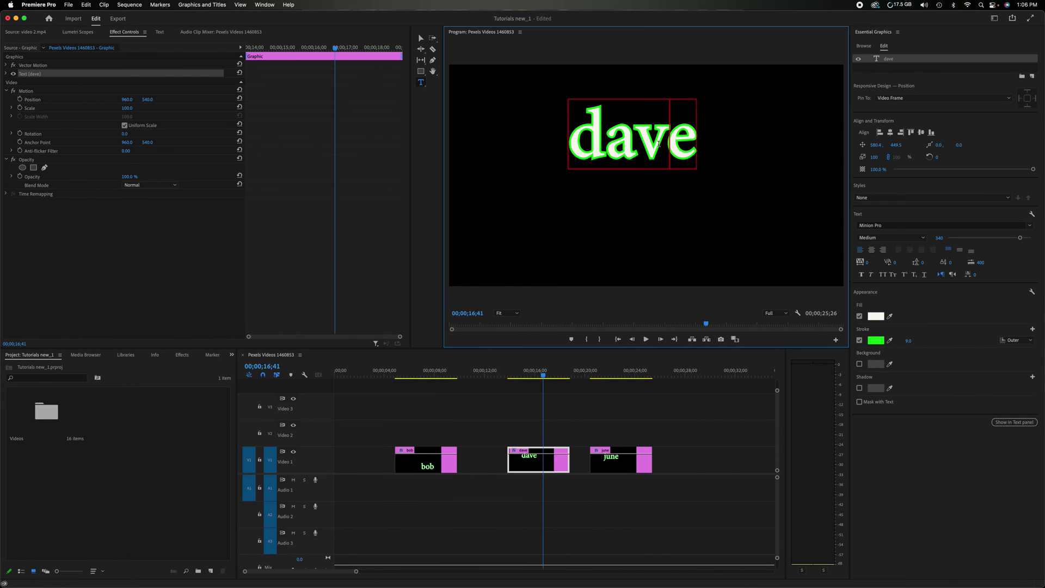
pyautogui.doubleClick(668, 136)
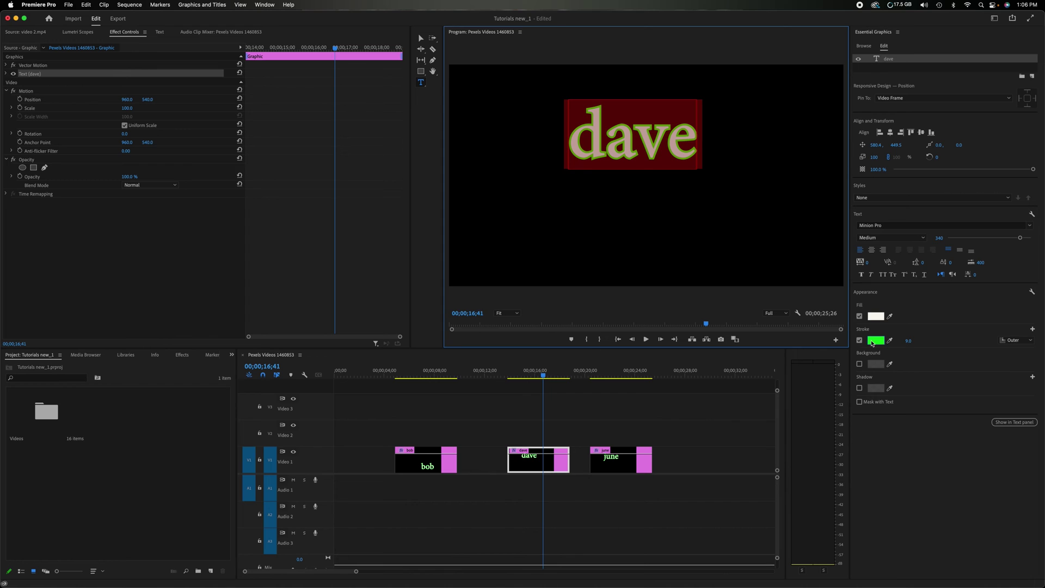
pyautogui.click(876, 340)
pyautogui.moveTo(539, 282); pyautogui.dragTo(538, 257)
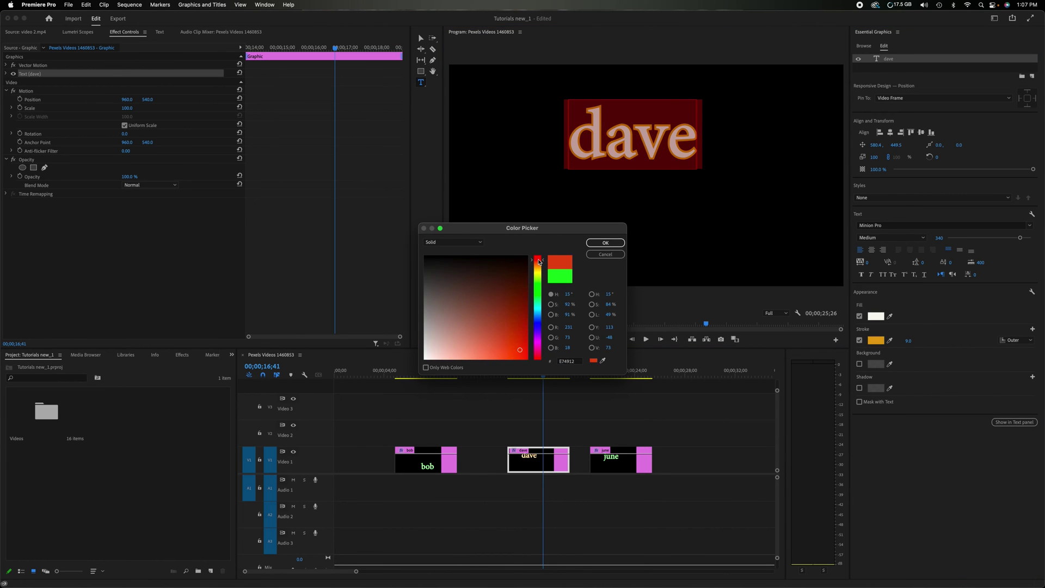
pyautogui.click(601, 243)
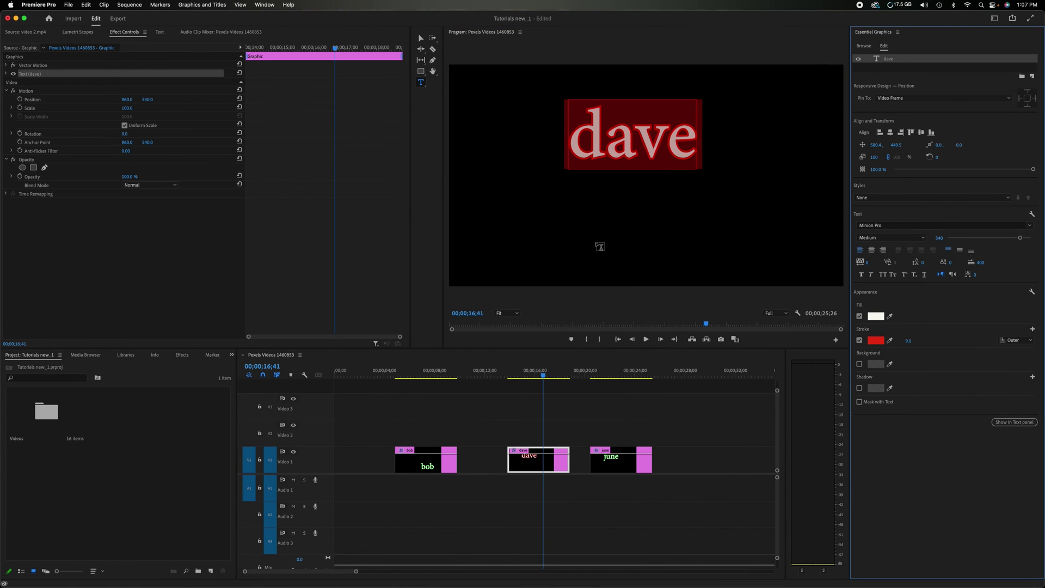
pyautogui.click(555, 423)
# Change the june title's outline colour to cyan
pyautogui.click(605, 375)
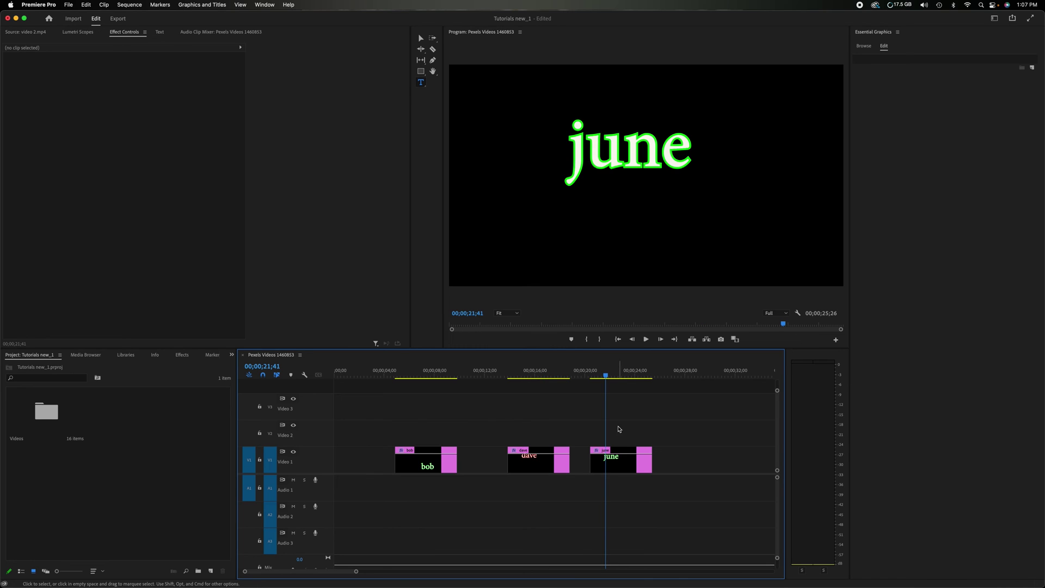
pyautogui.click(632, 471)
pyautogui.doubleClick(632, 470)
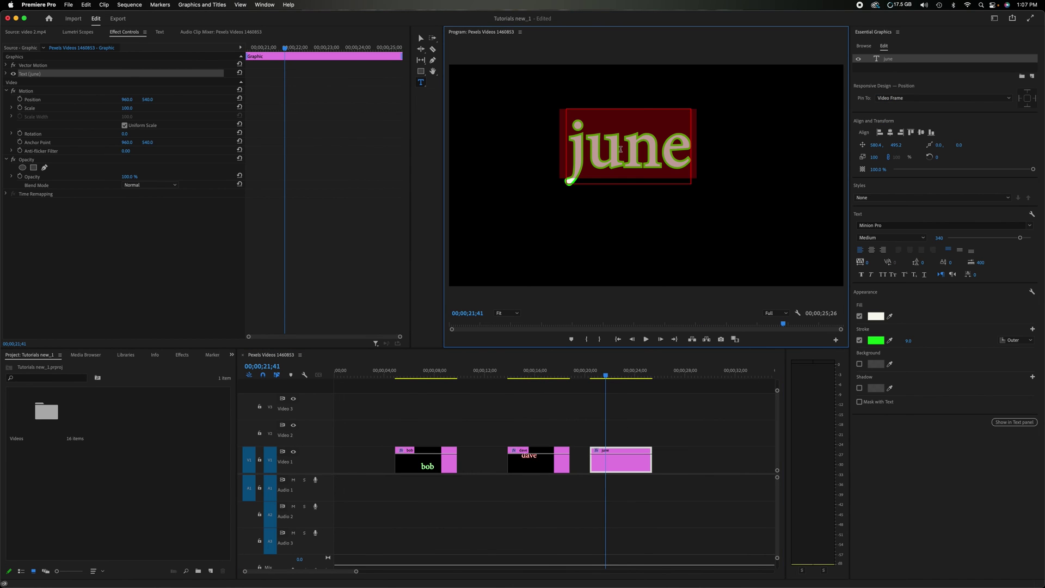
pyautogui.click(875, 341)
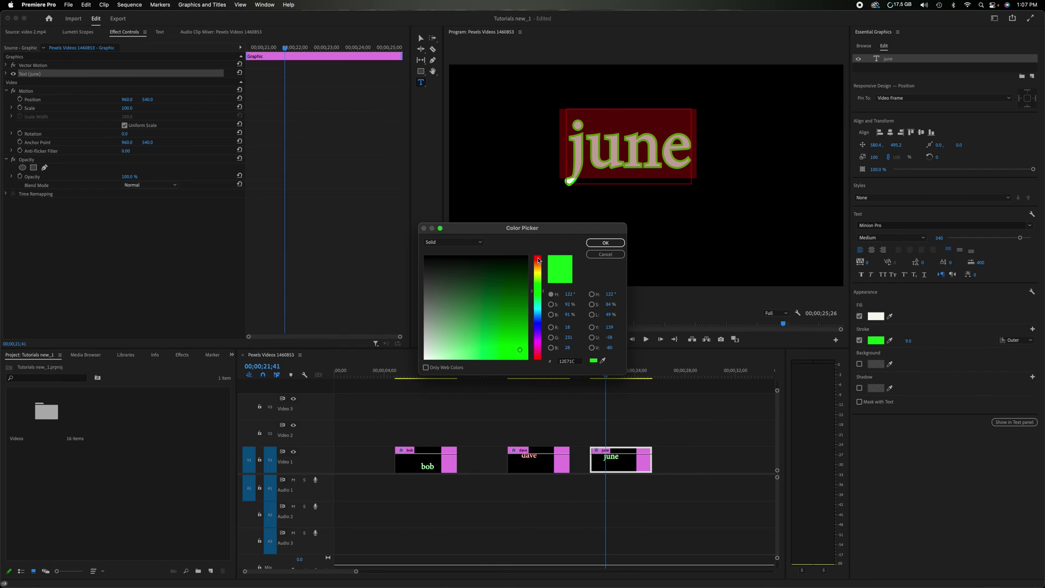
pyautogui.click(537, 353)
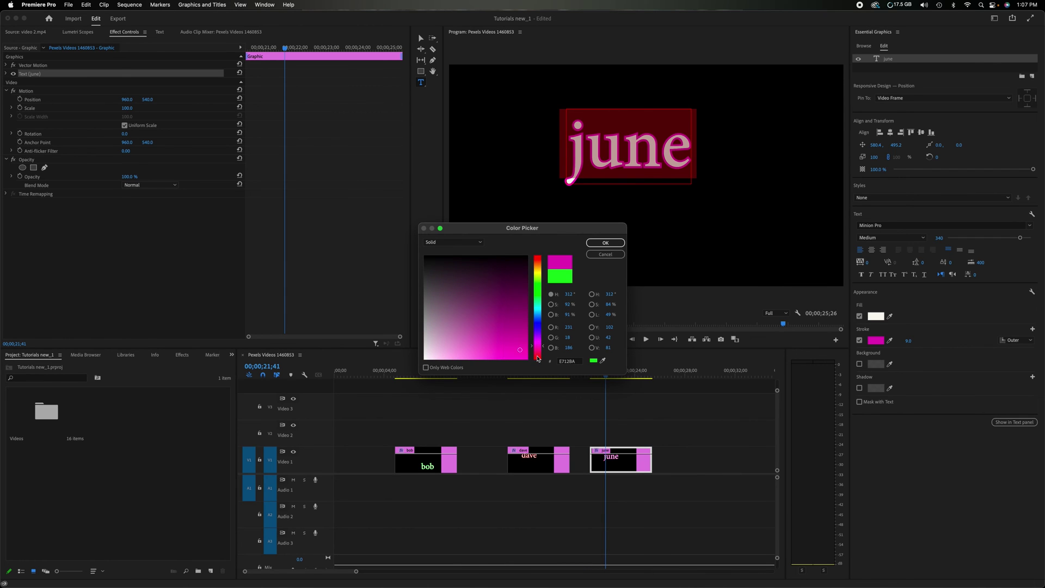
pyautogui.click(537, 325)
pyautogui.click(537, 309)
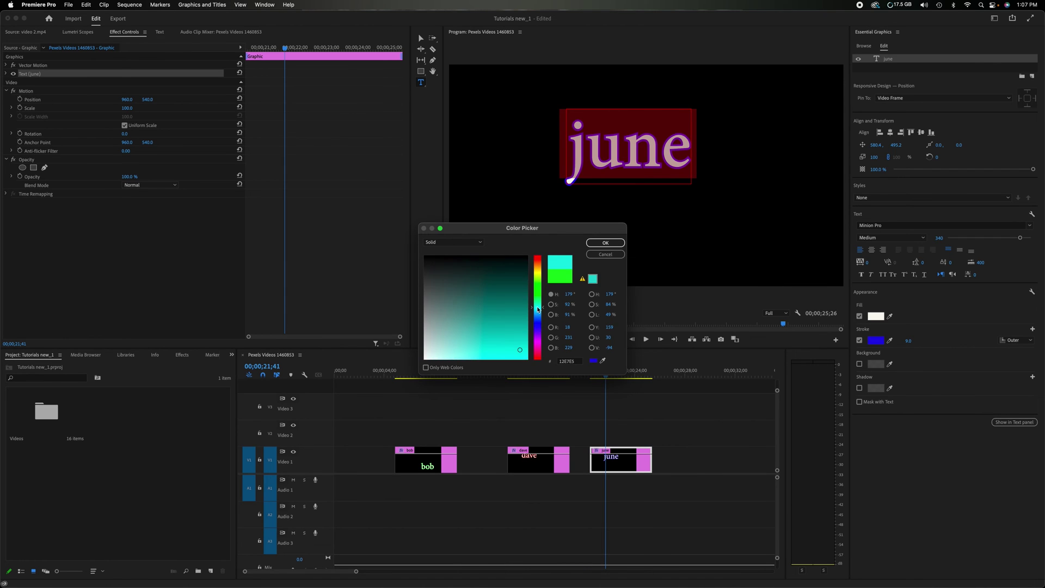
pyautogui.click(605, 243)
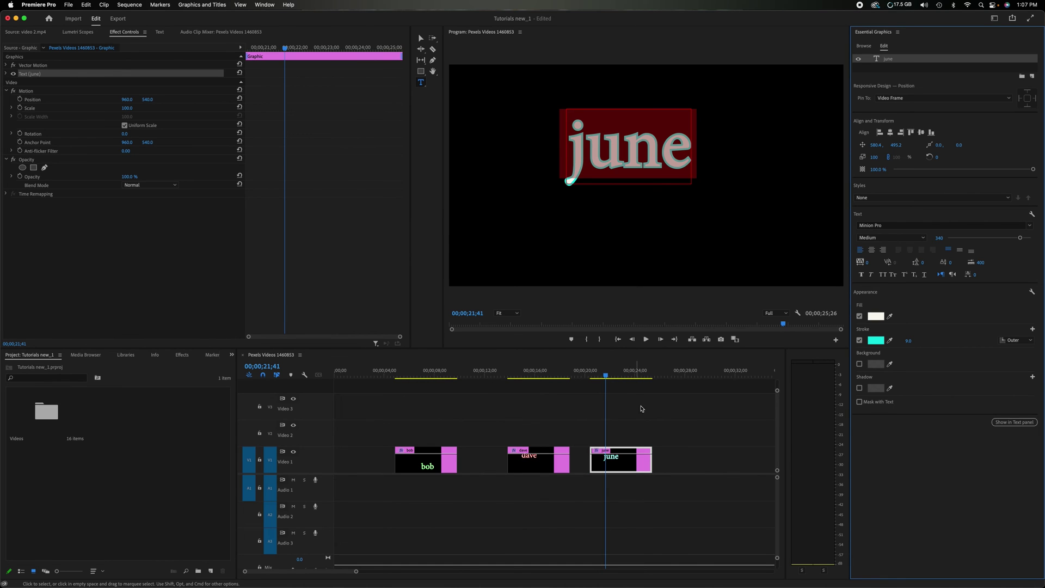
pyautogui.click(625, 387)
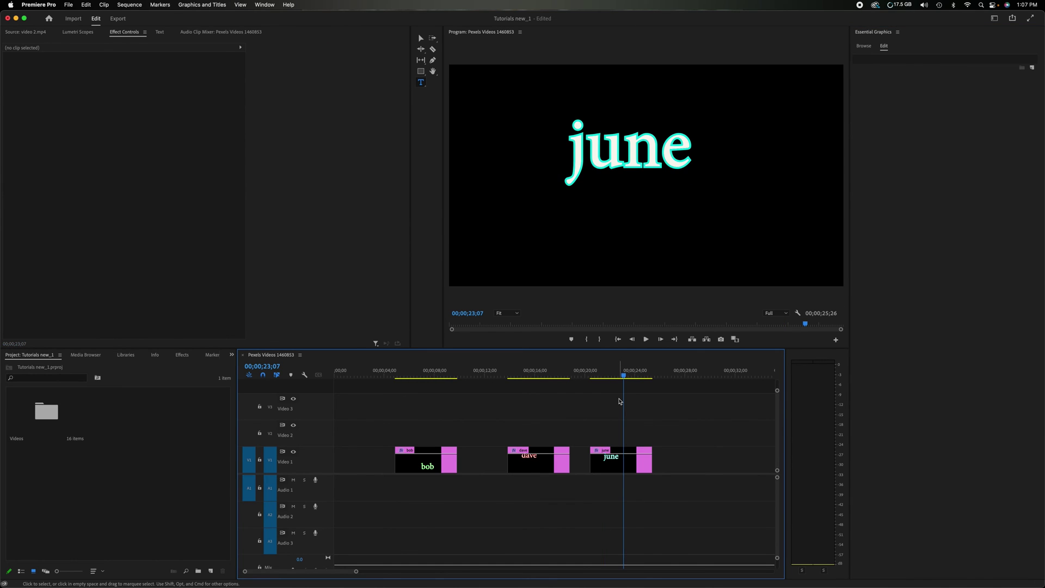
# Select the bob, dave and june title clips together and set their fill to yellow
pyautogui.click(610, 370)
pyautogui.click(528, 370)
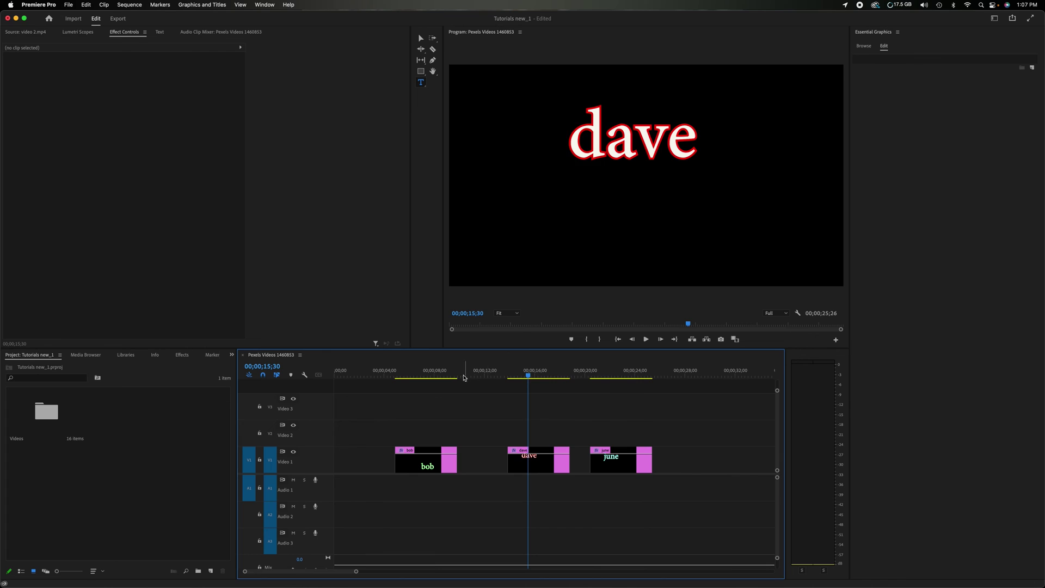
pyautogui.click(435, 375)
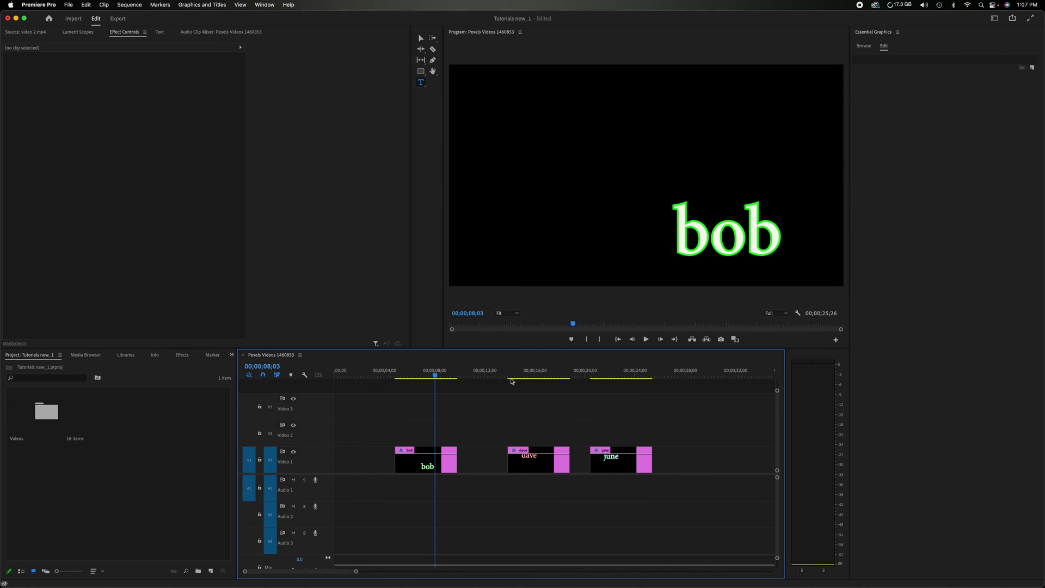
pyautogui.click(551, 469)
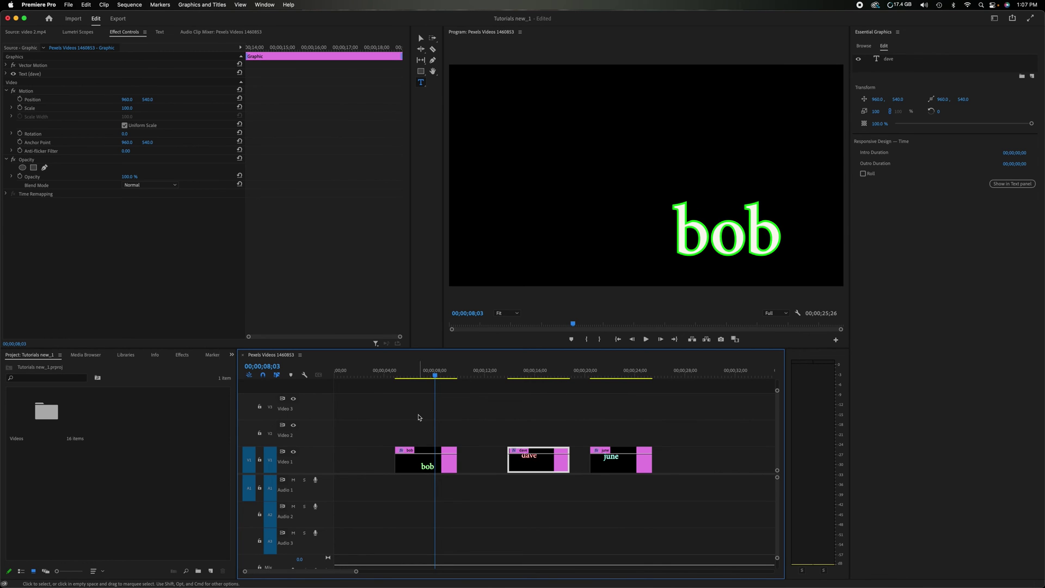
pyautogui.moveTo(394, 409); pyautogui.dragTo(674, 503)
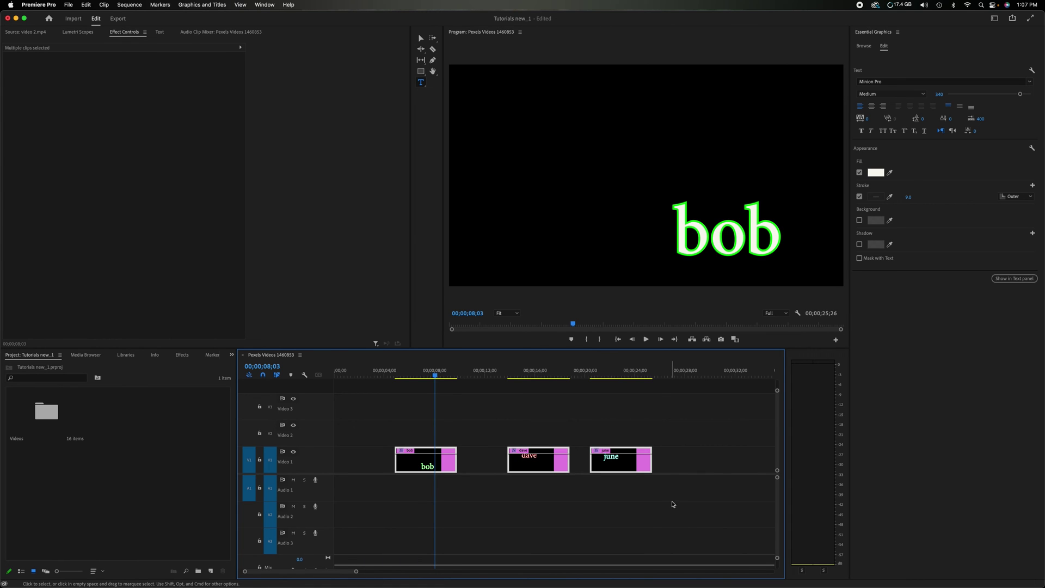
pyautogui.click(874, 173)
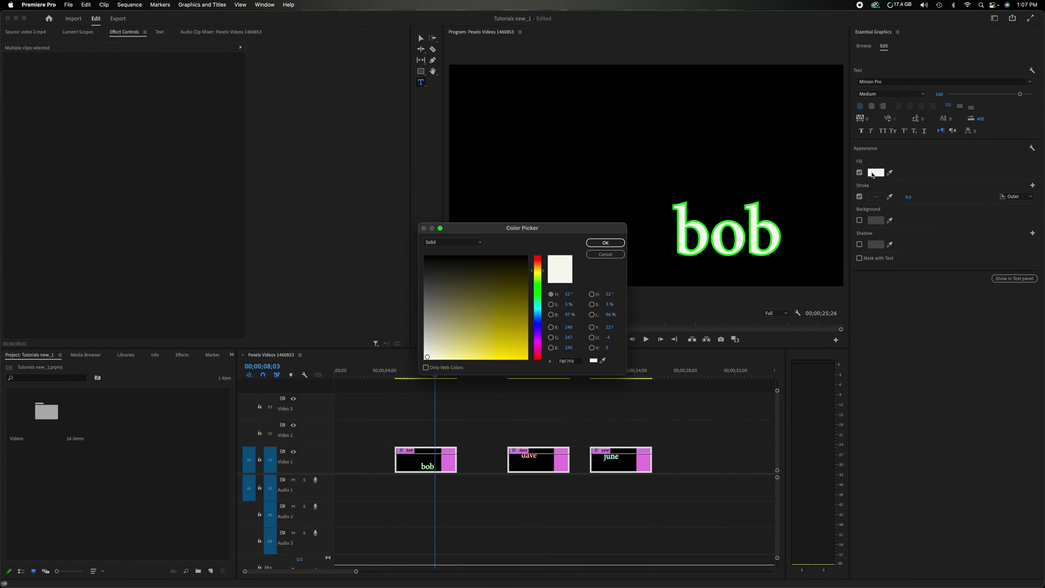
pyautogui.click(520, 350)
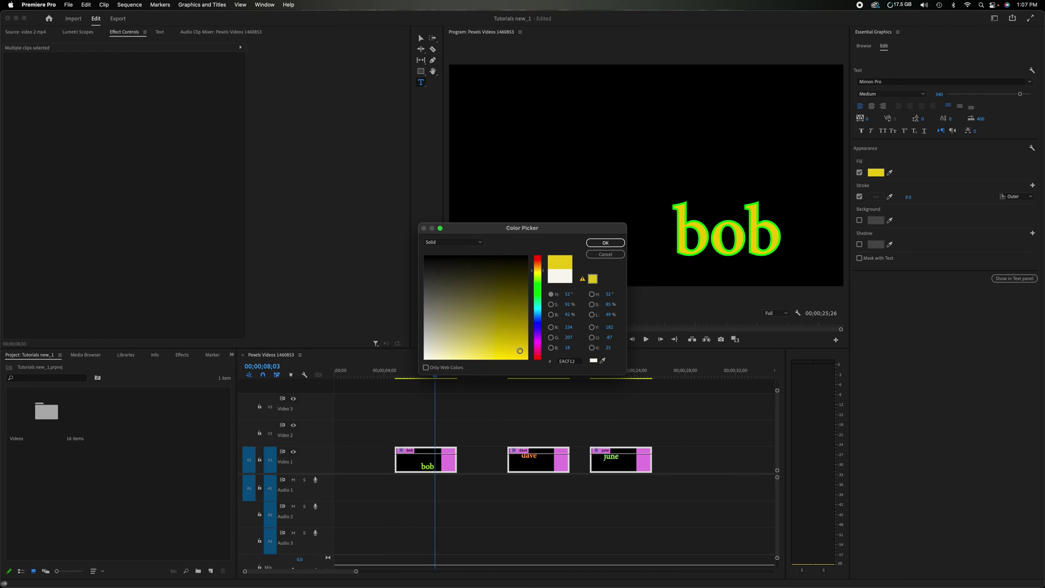
pyautogui.click(605, 243)
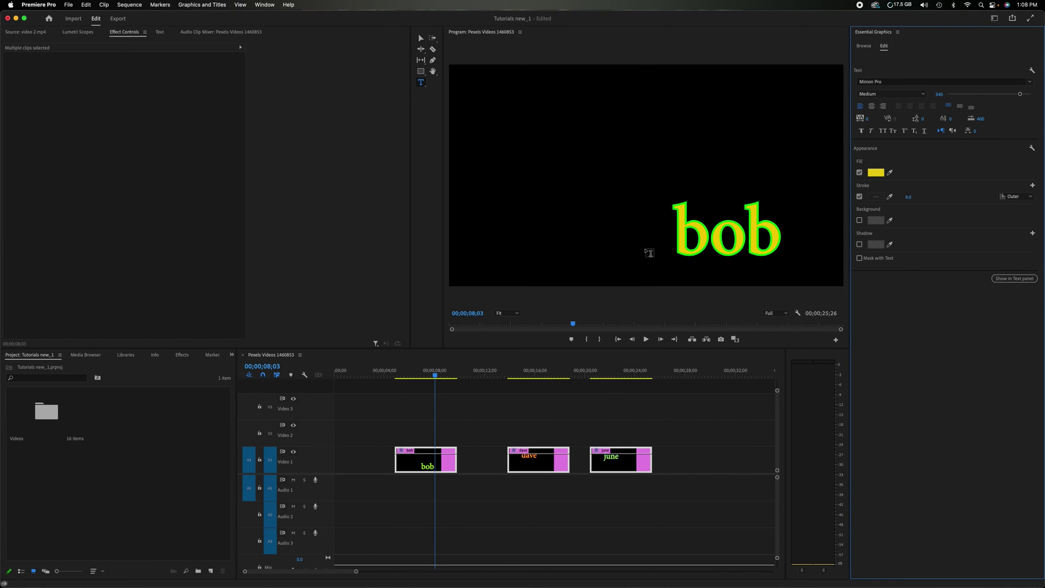
# Make the outline near white and set its width to 30
pyautogui.click(875, 197)
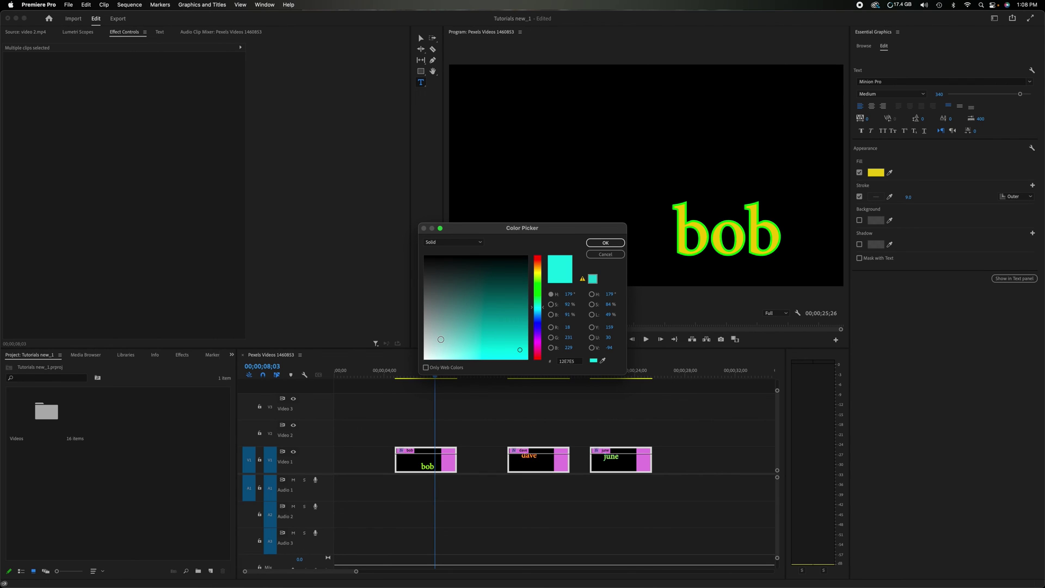
pyautogui.click(426, 356)
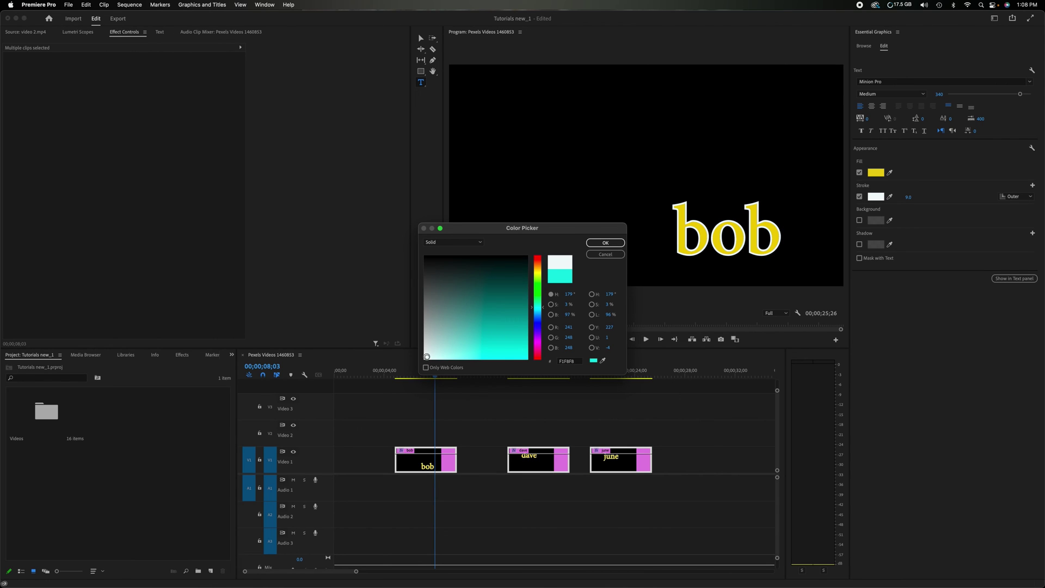
pyautogui.click(603, 242)
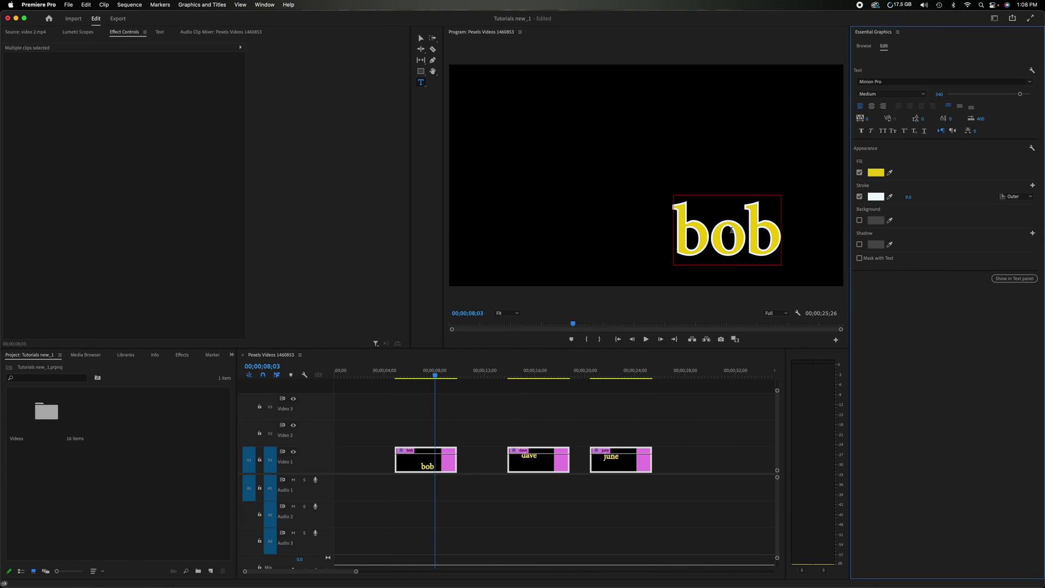
pyautogui.moveTo(909, 199); pyautogui.dragTo(918, 196)
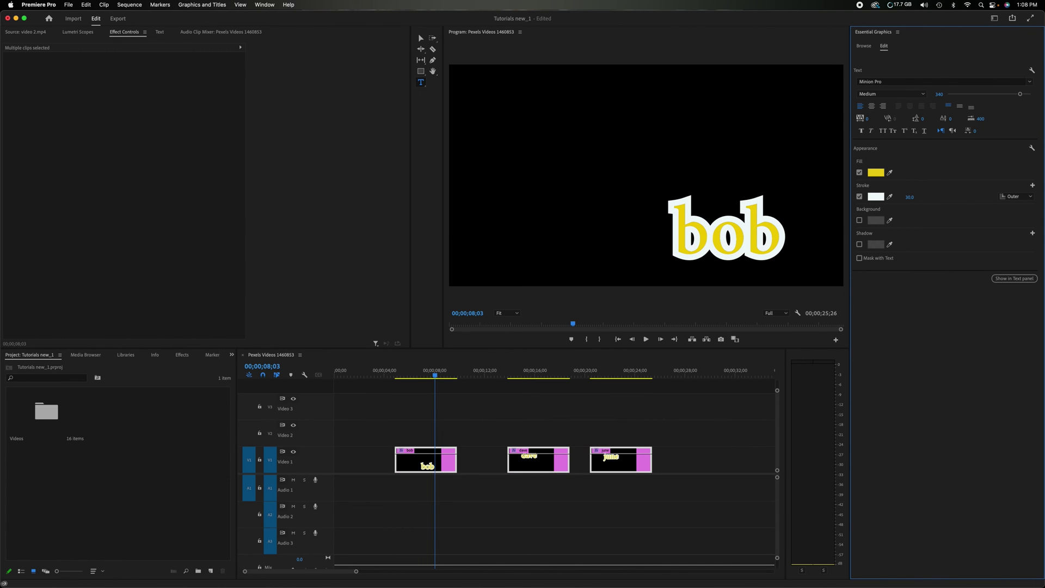
# Check the dave title, then the june title, in the Program monitor
pyautogui.click(533, 374)
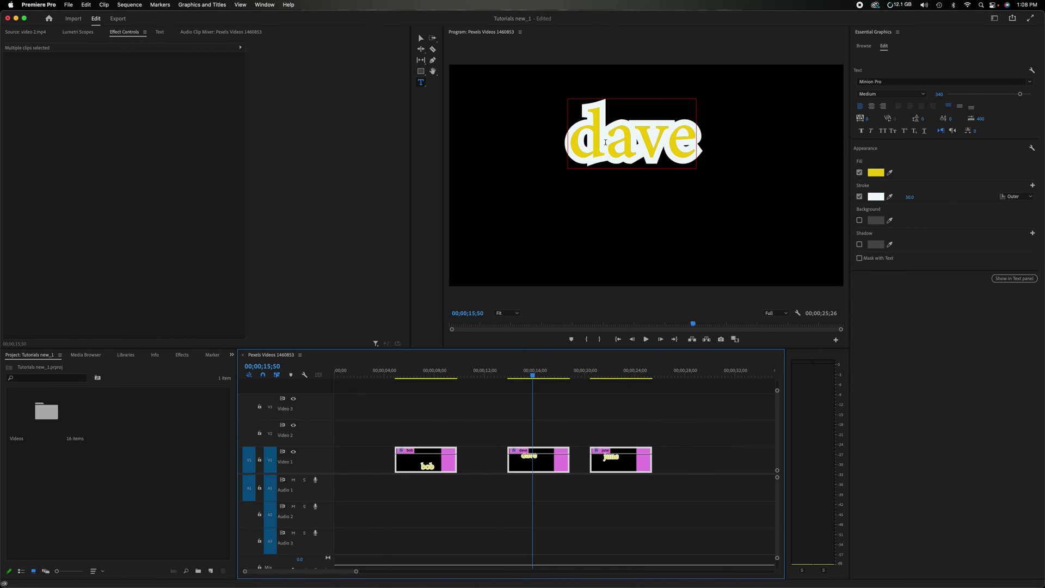
pyautogui.click(611, 375)
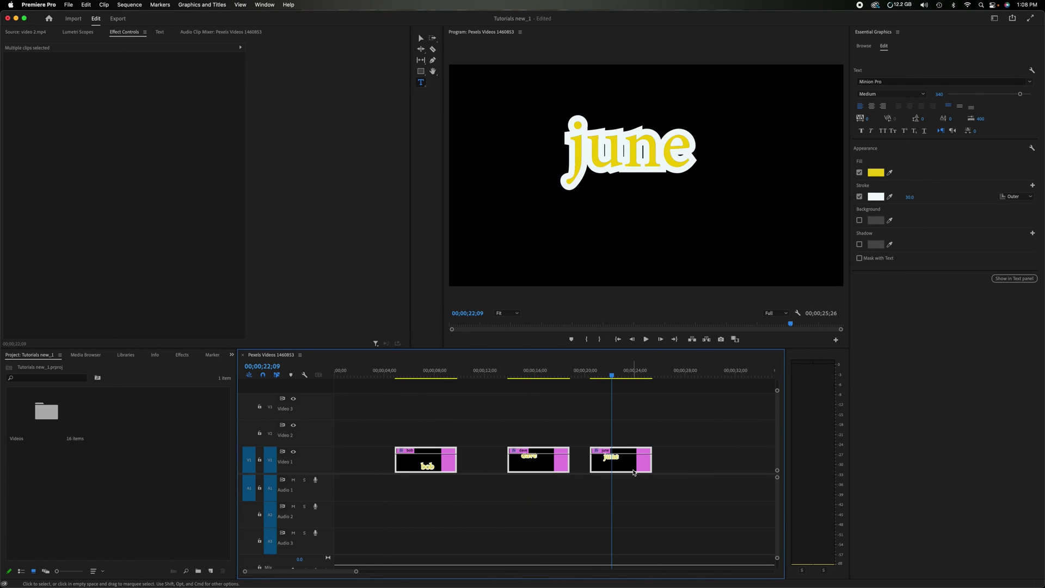